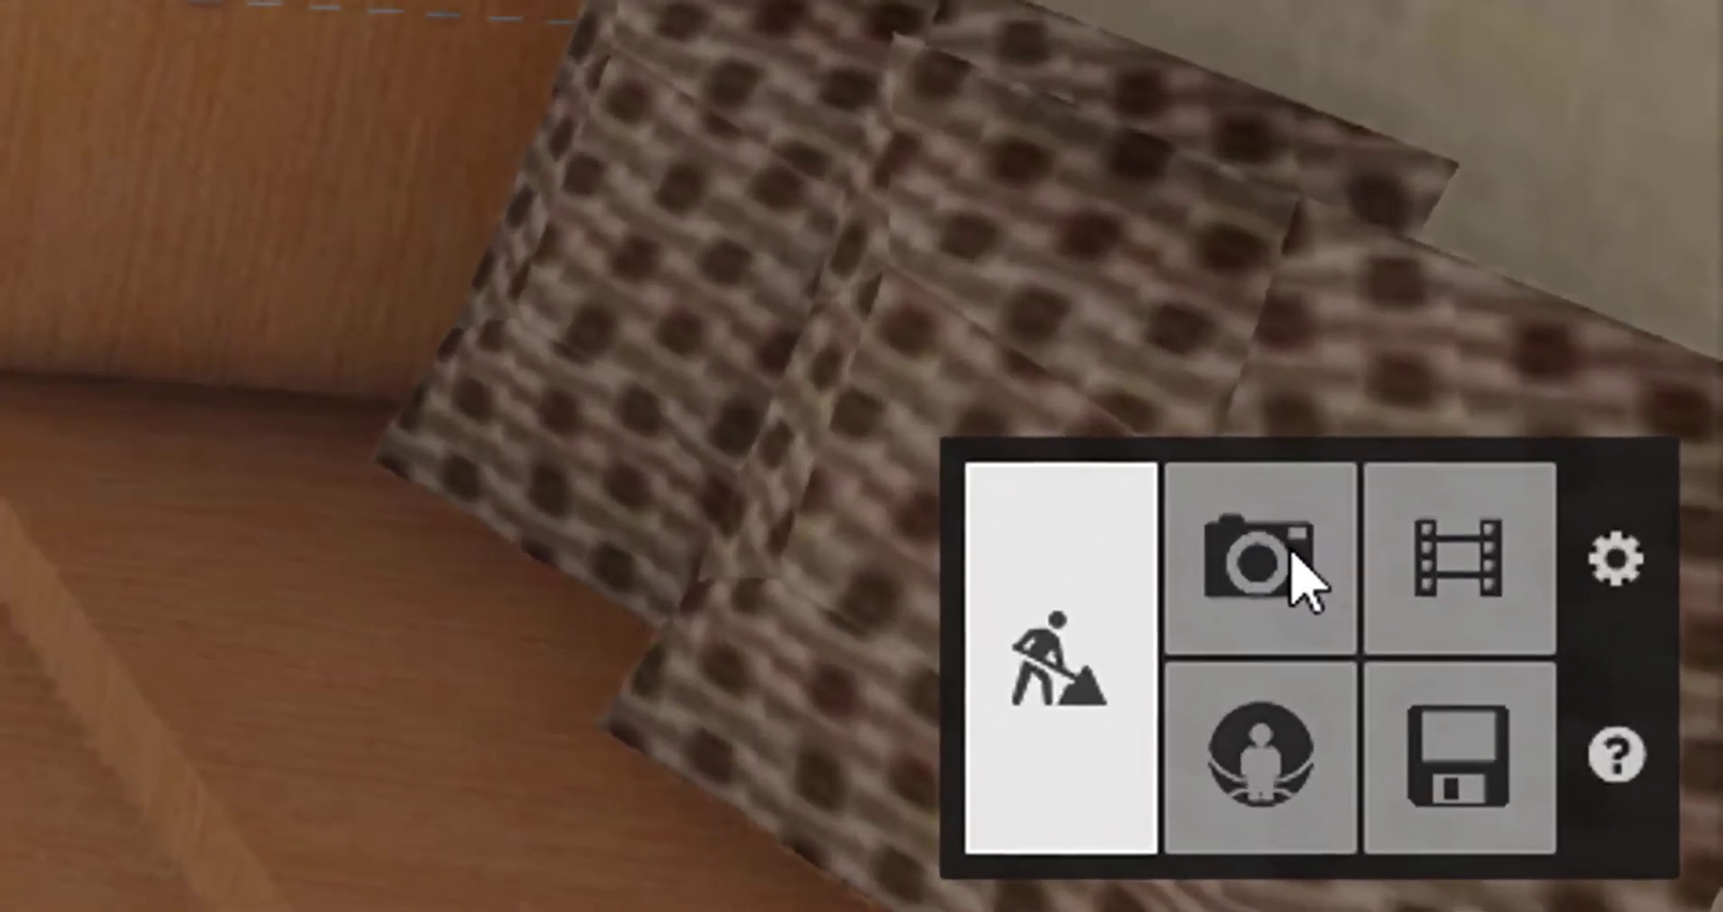
Switch to Photo mode and copy shot 1's Custom Style effect list, then check the second effects page.
left_click(1608, 824)
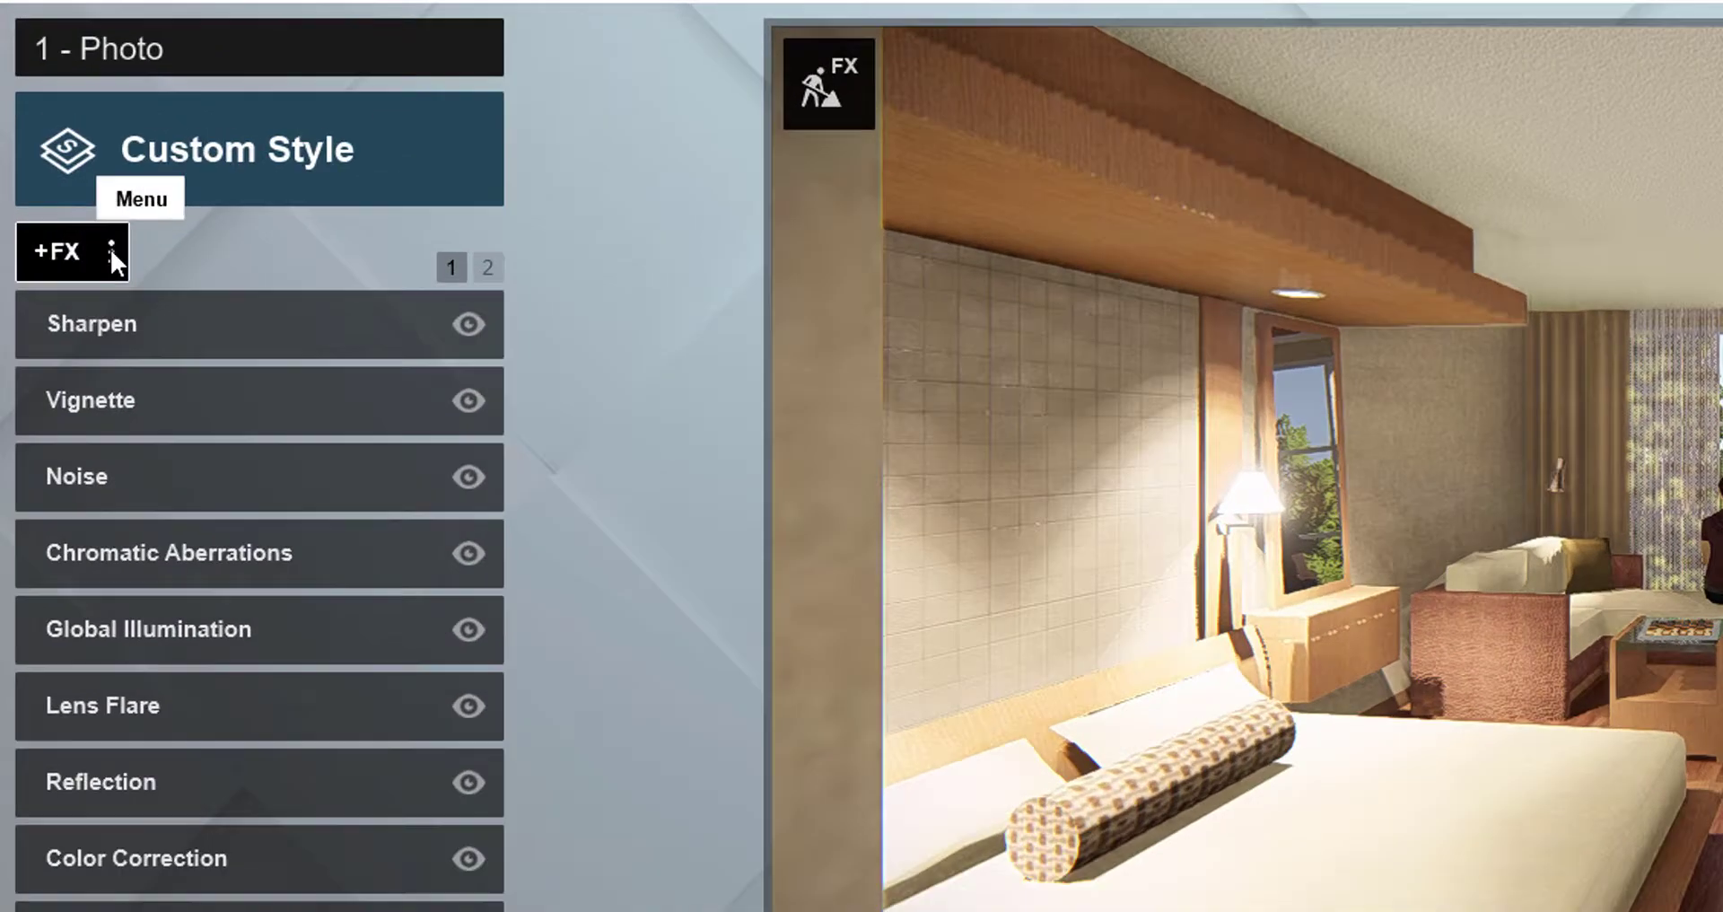
left_click(111, 251)
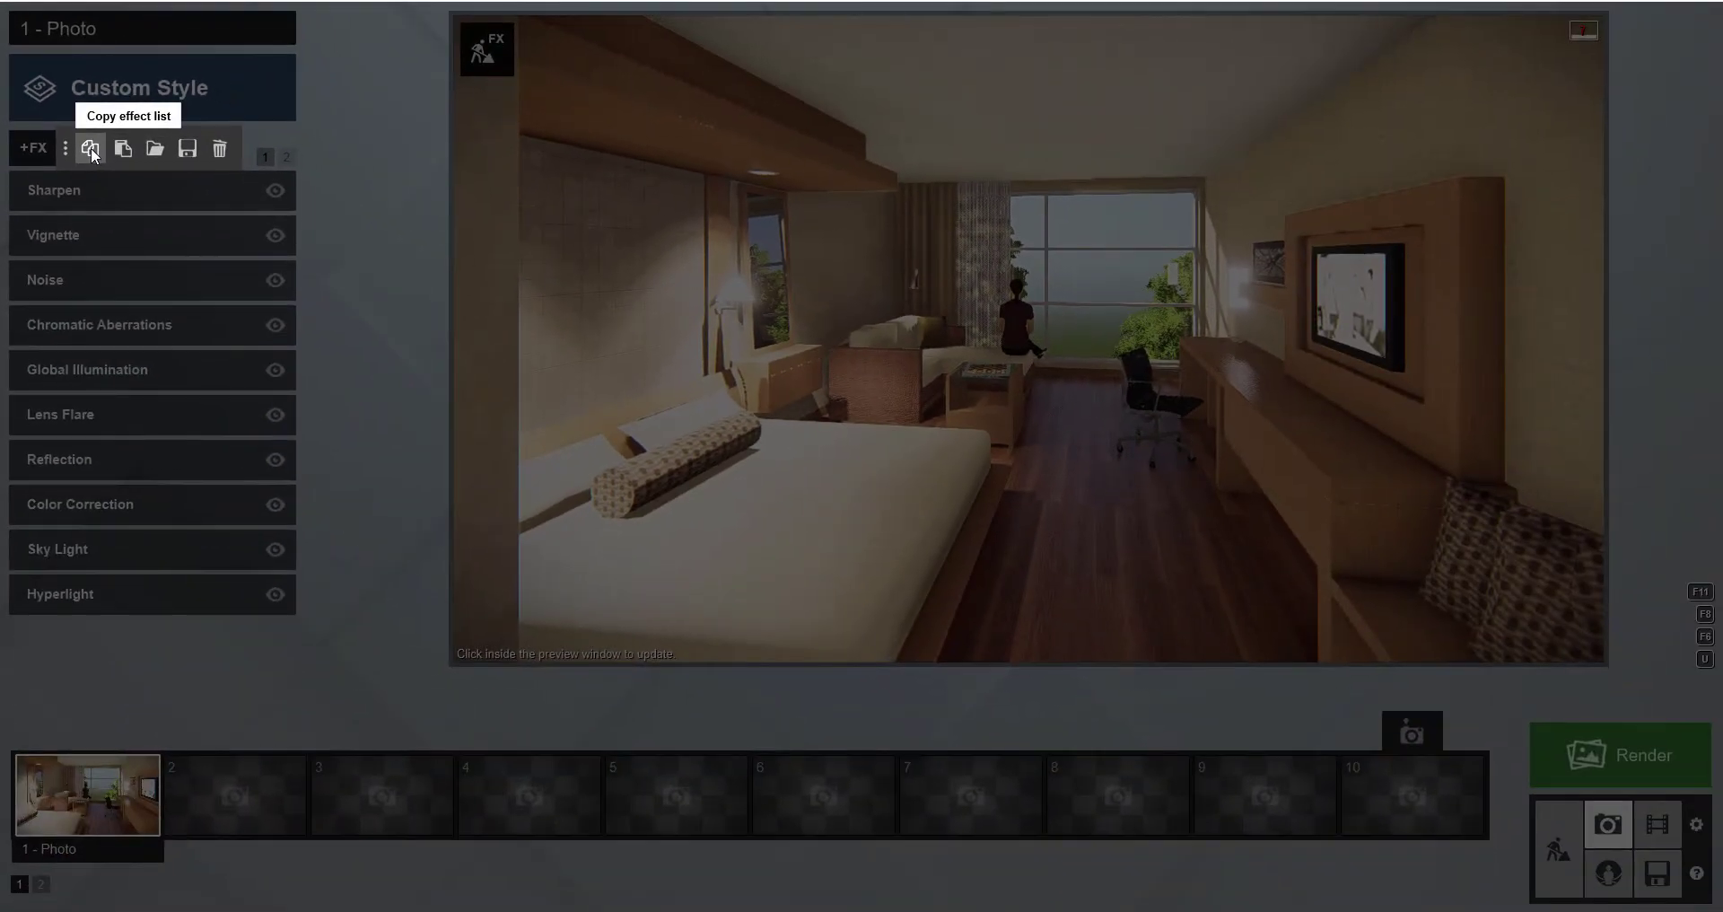
left_click(90, 147)
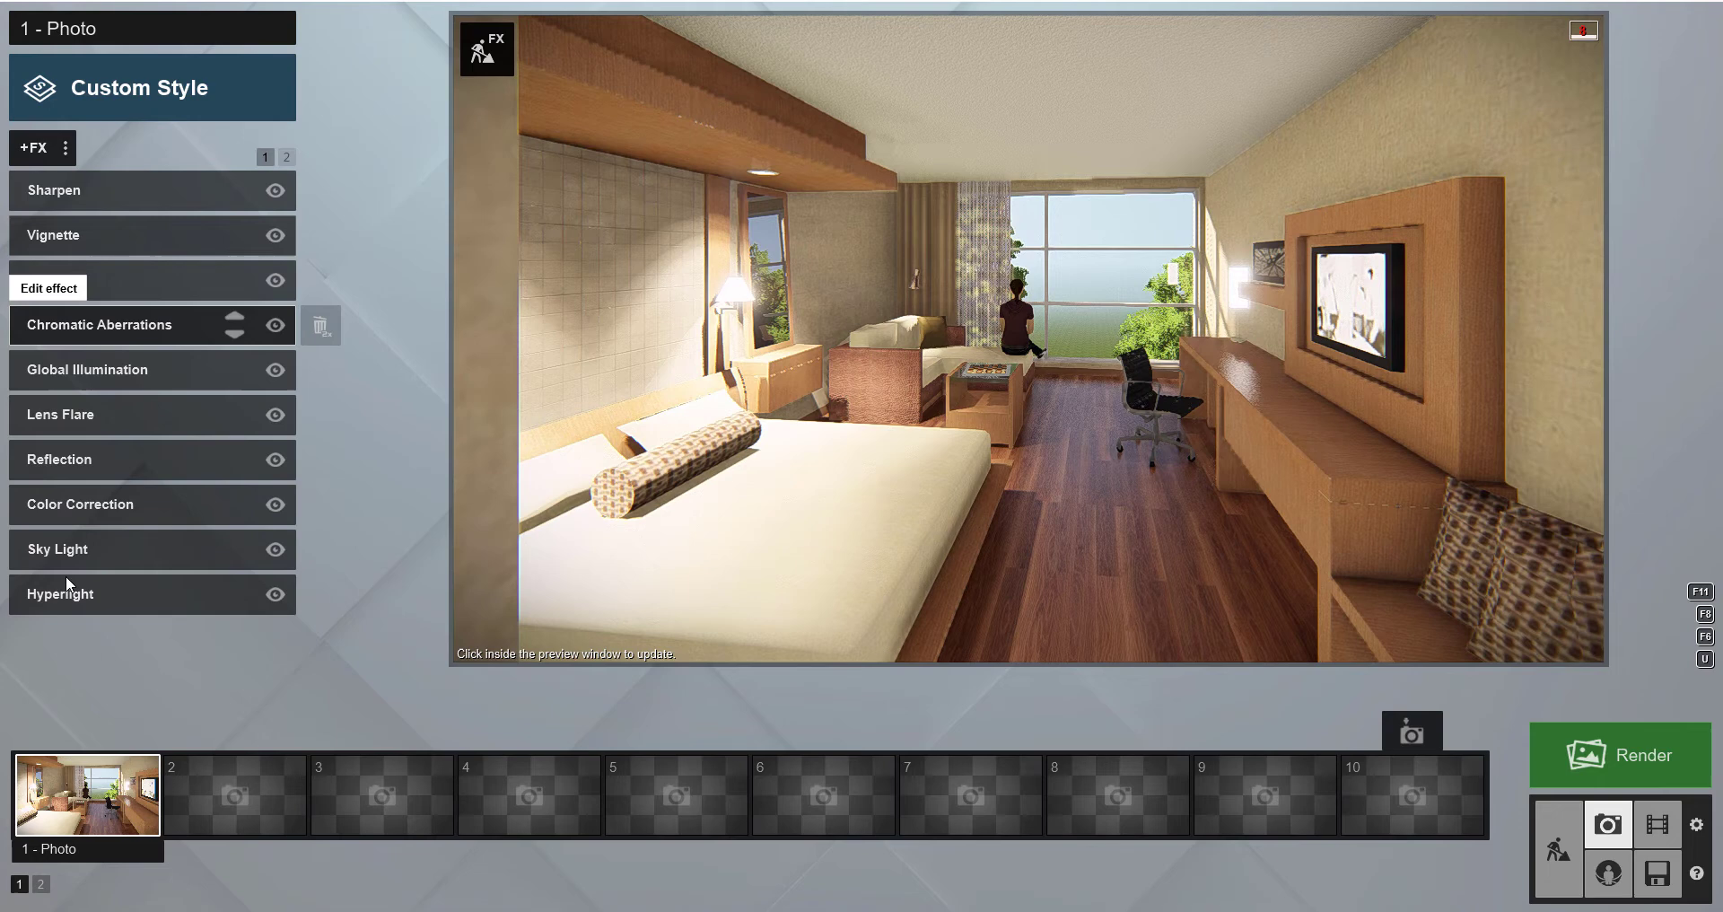
left_click(286, 157)
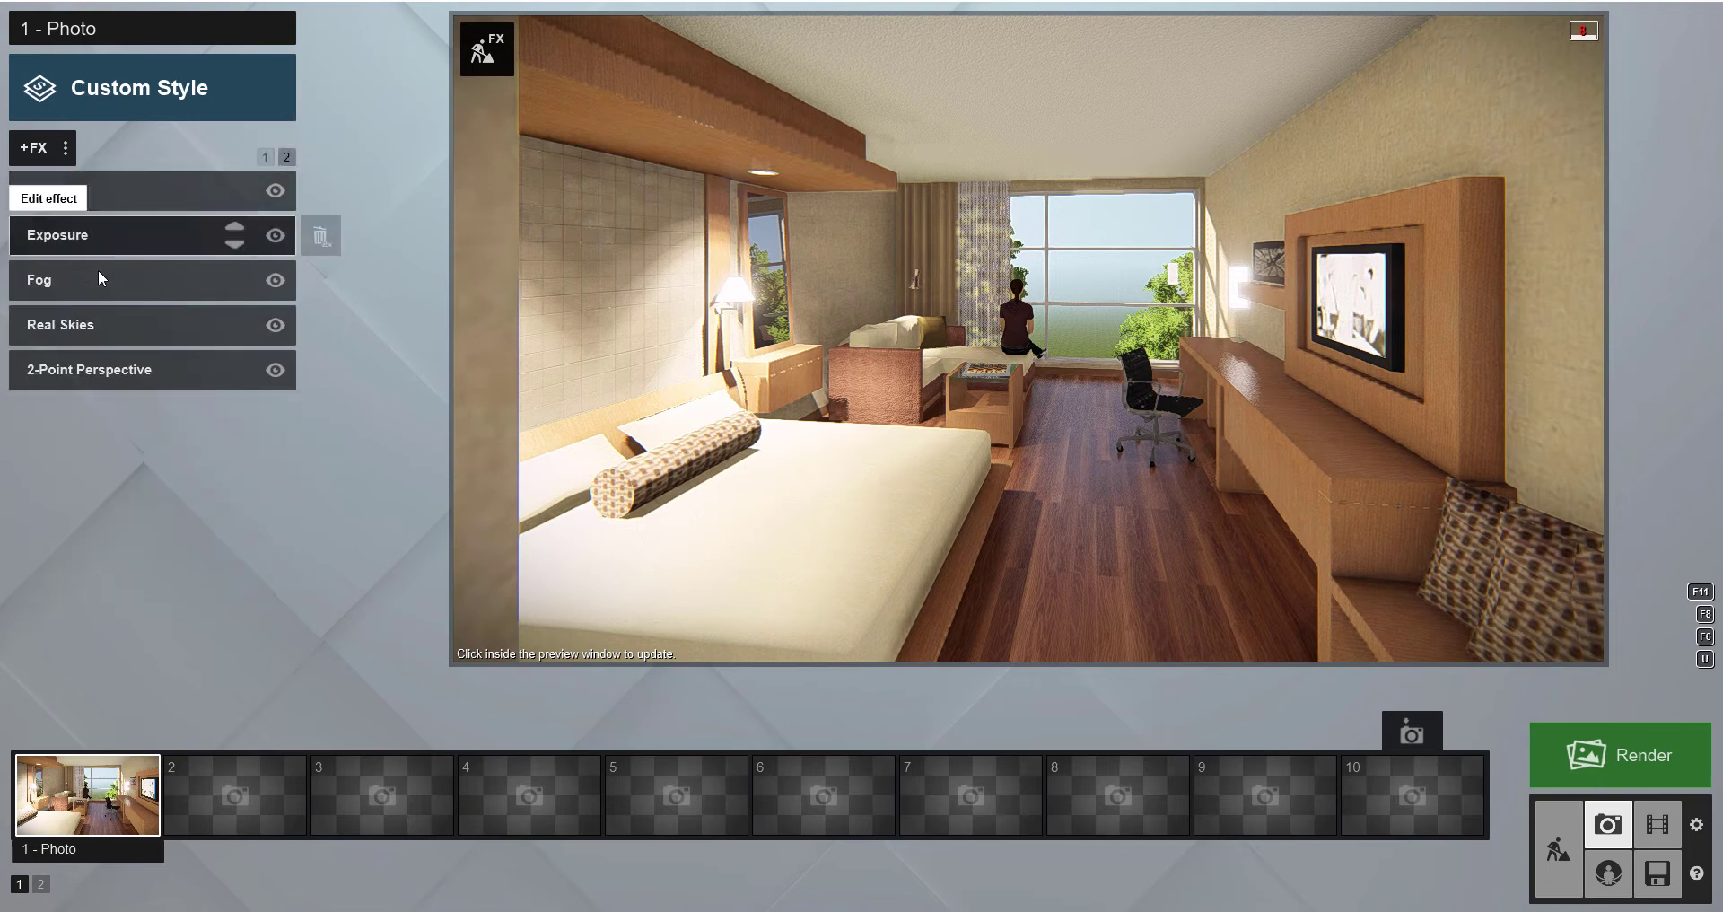
mouse_move(1079, 597)
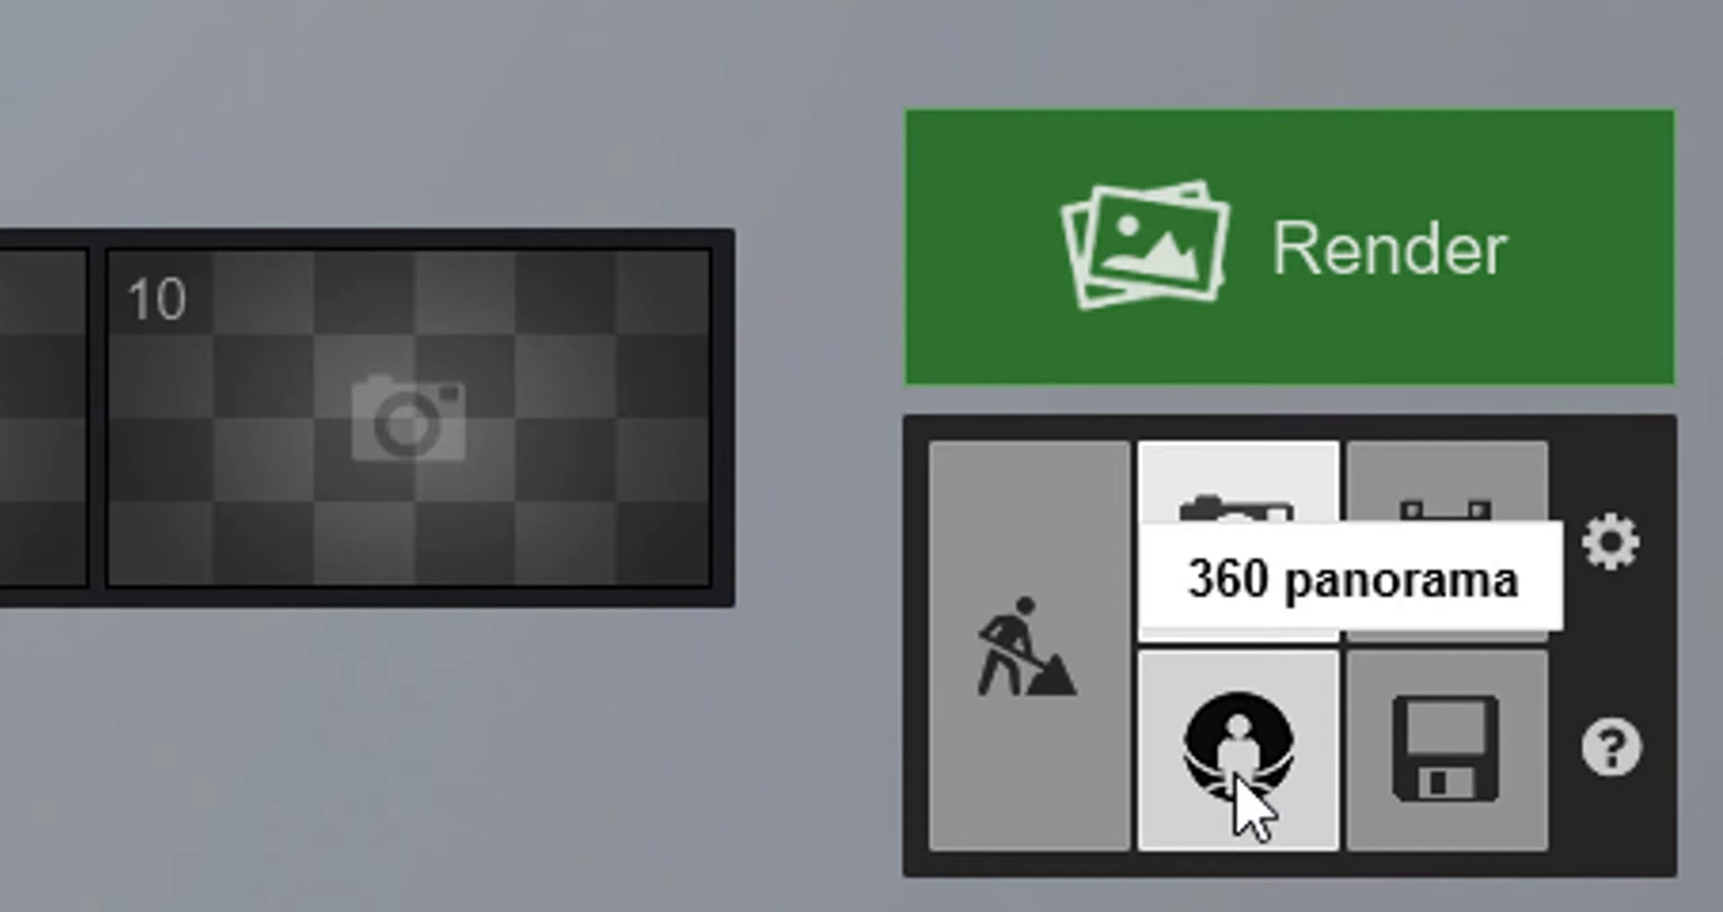
Switch to 360 panorama mode and paste the copied effect list into 1 - Panorama.
left_click(1251, 812)
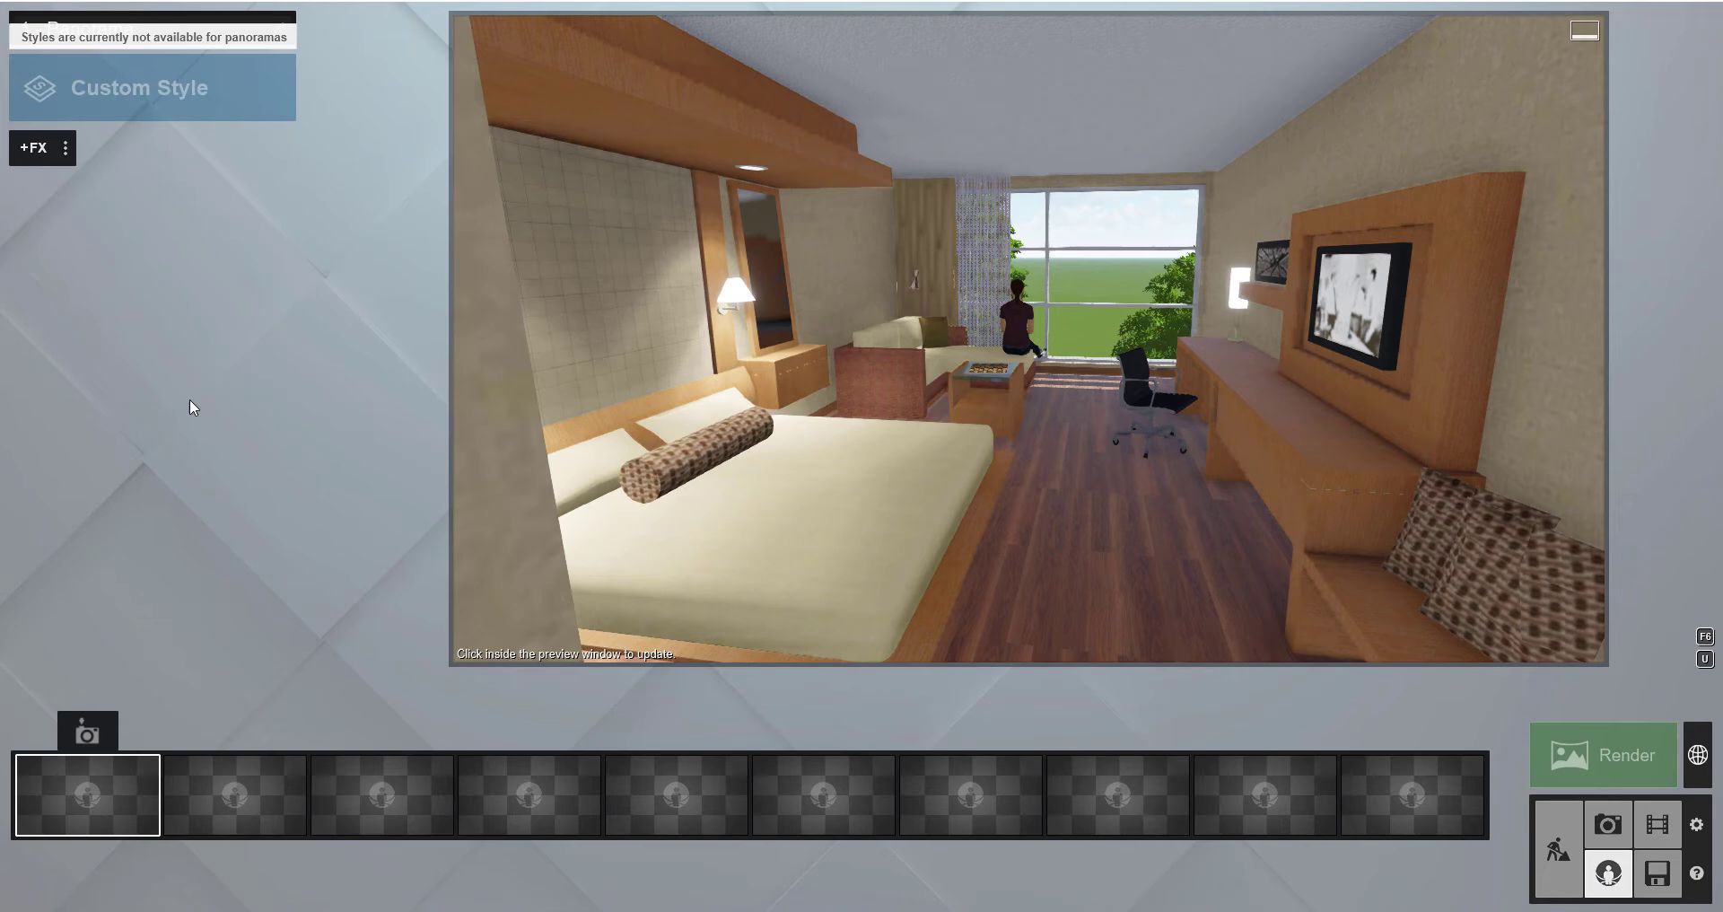
mouse_move(981, 450)
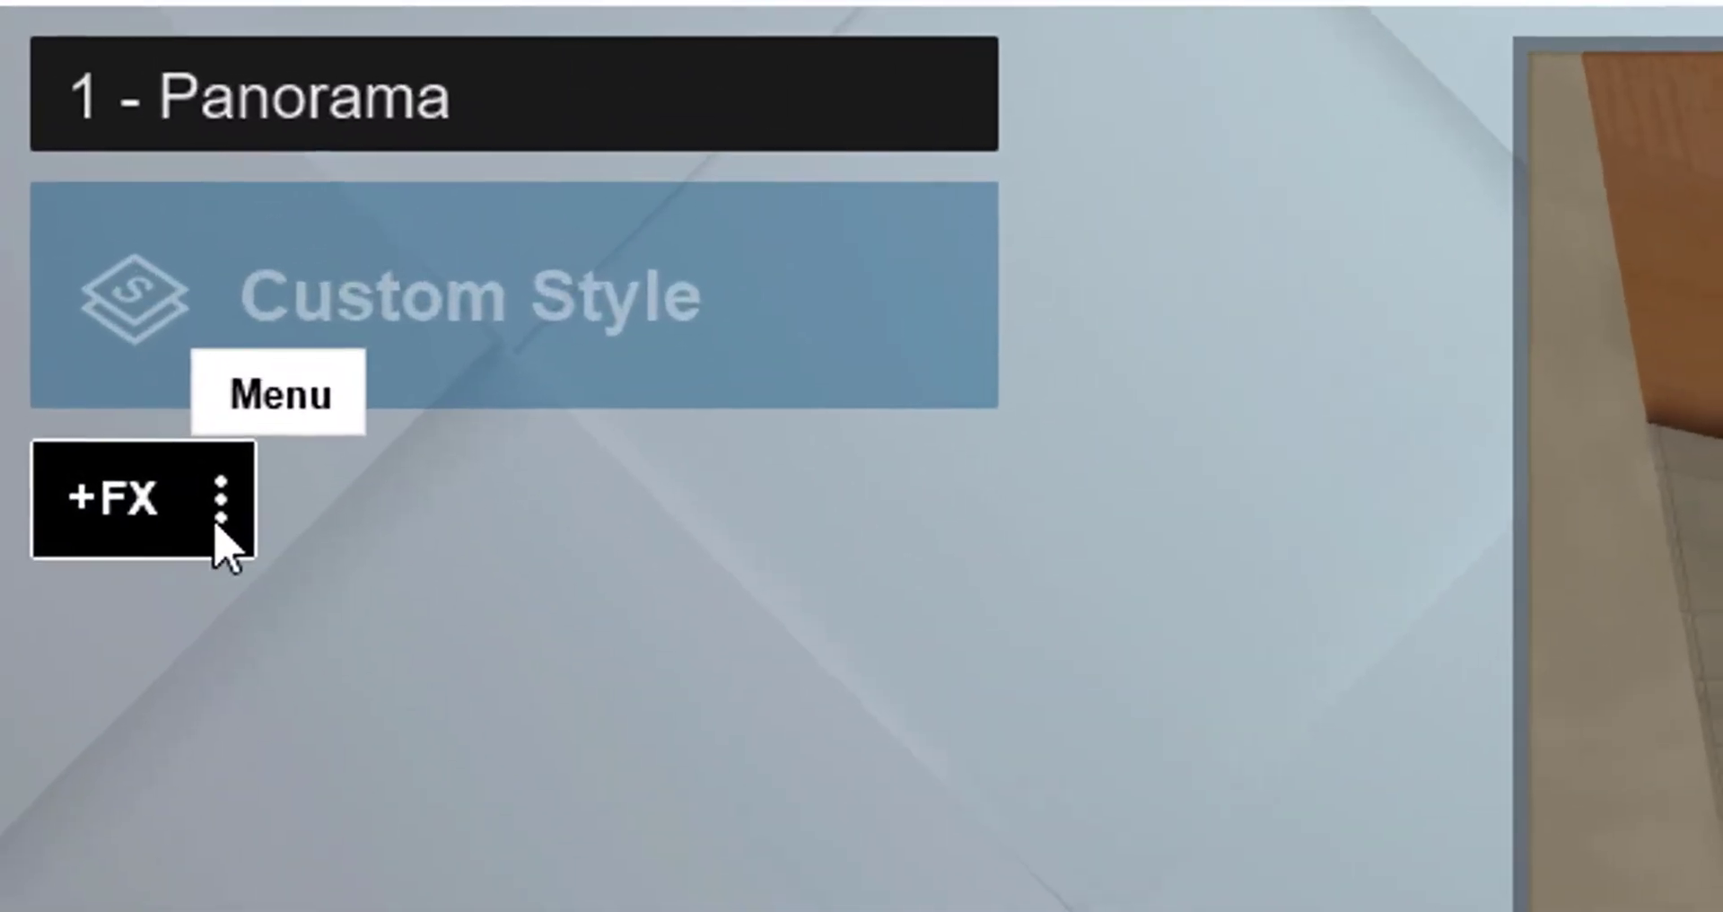
left_click(225, 516)
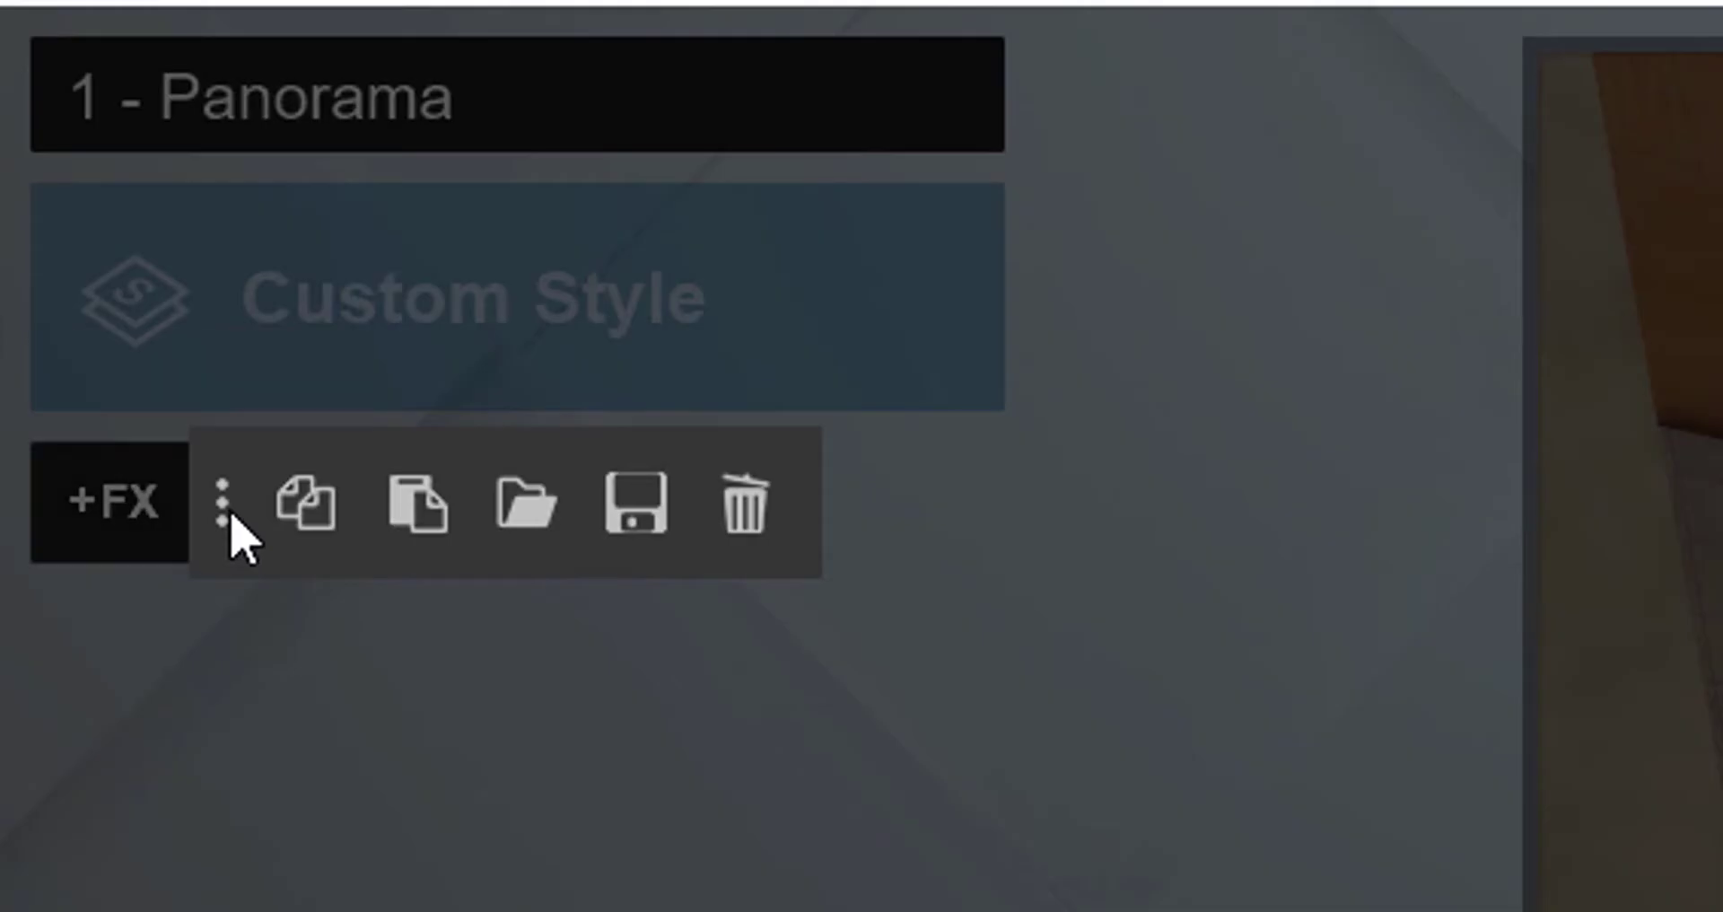
left_click(409, 519)
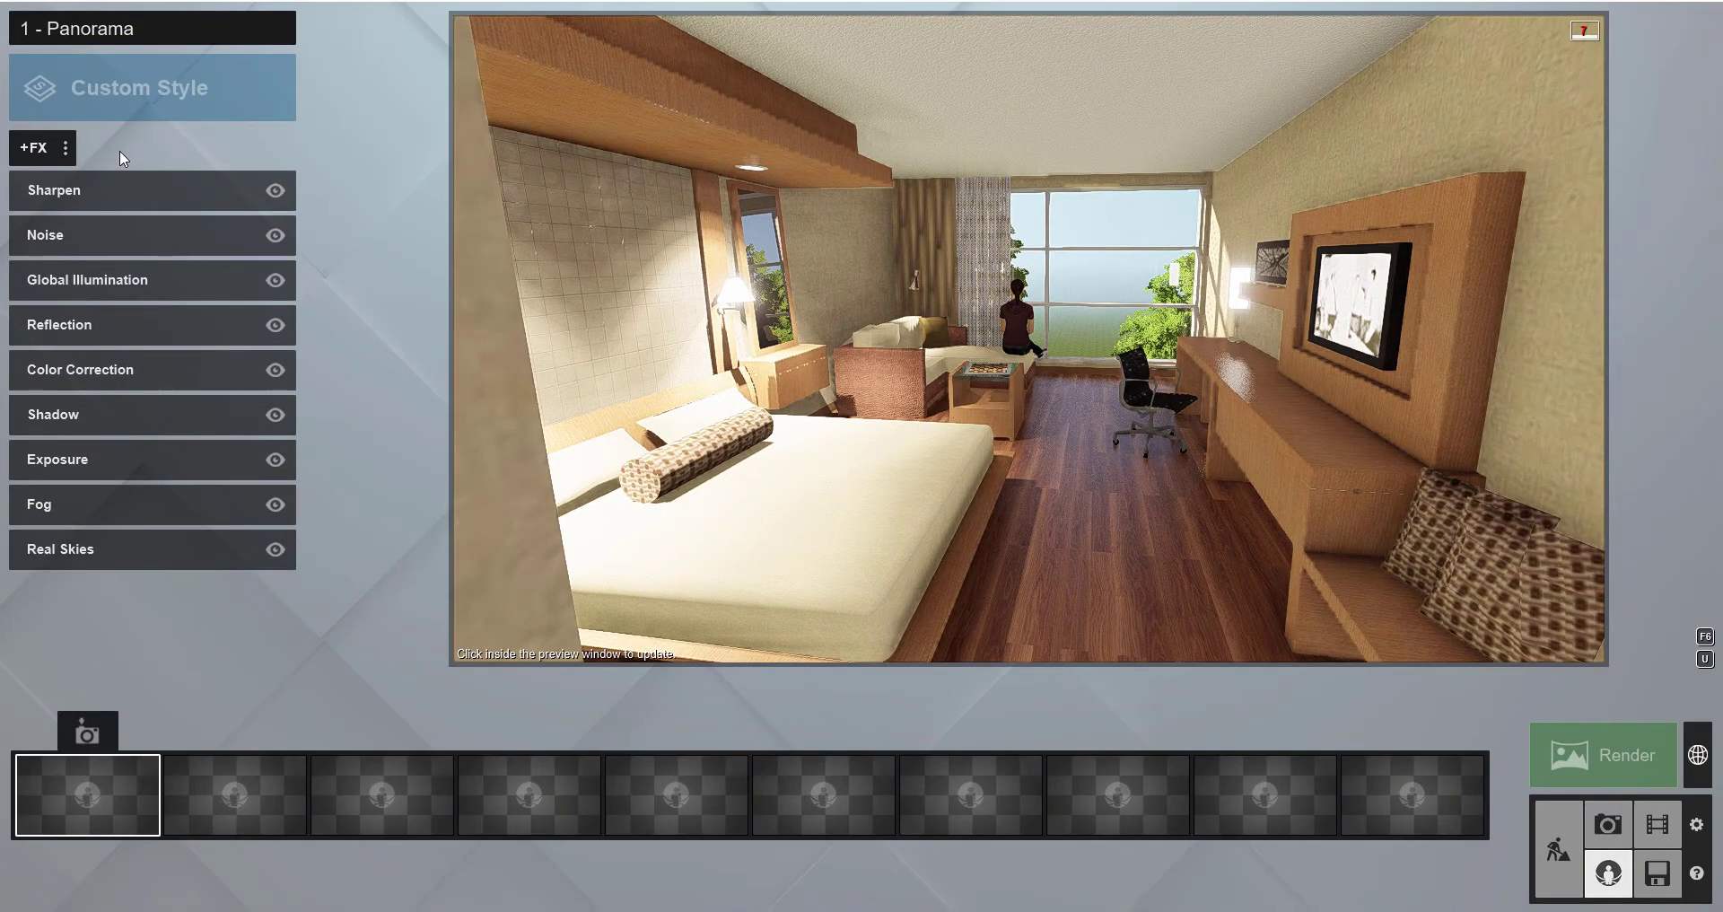
Turn and move the panorama camera to the sofa, facing the window at 4.94ft height.
mouse_move(353, 745)
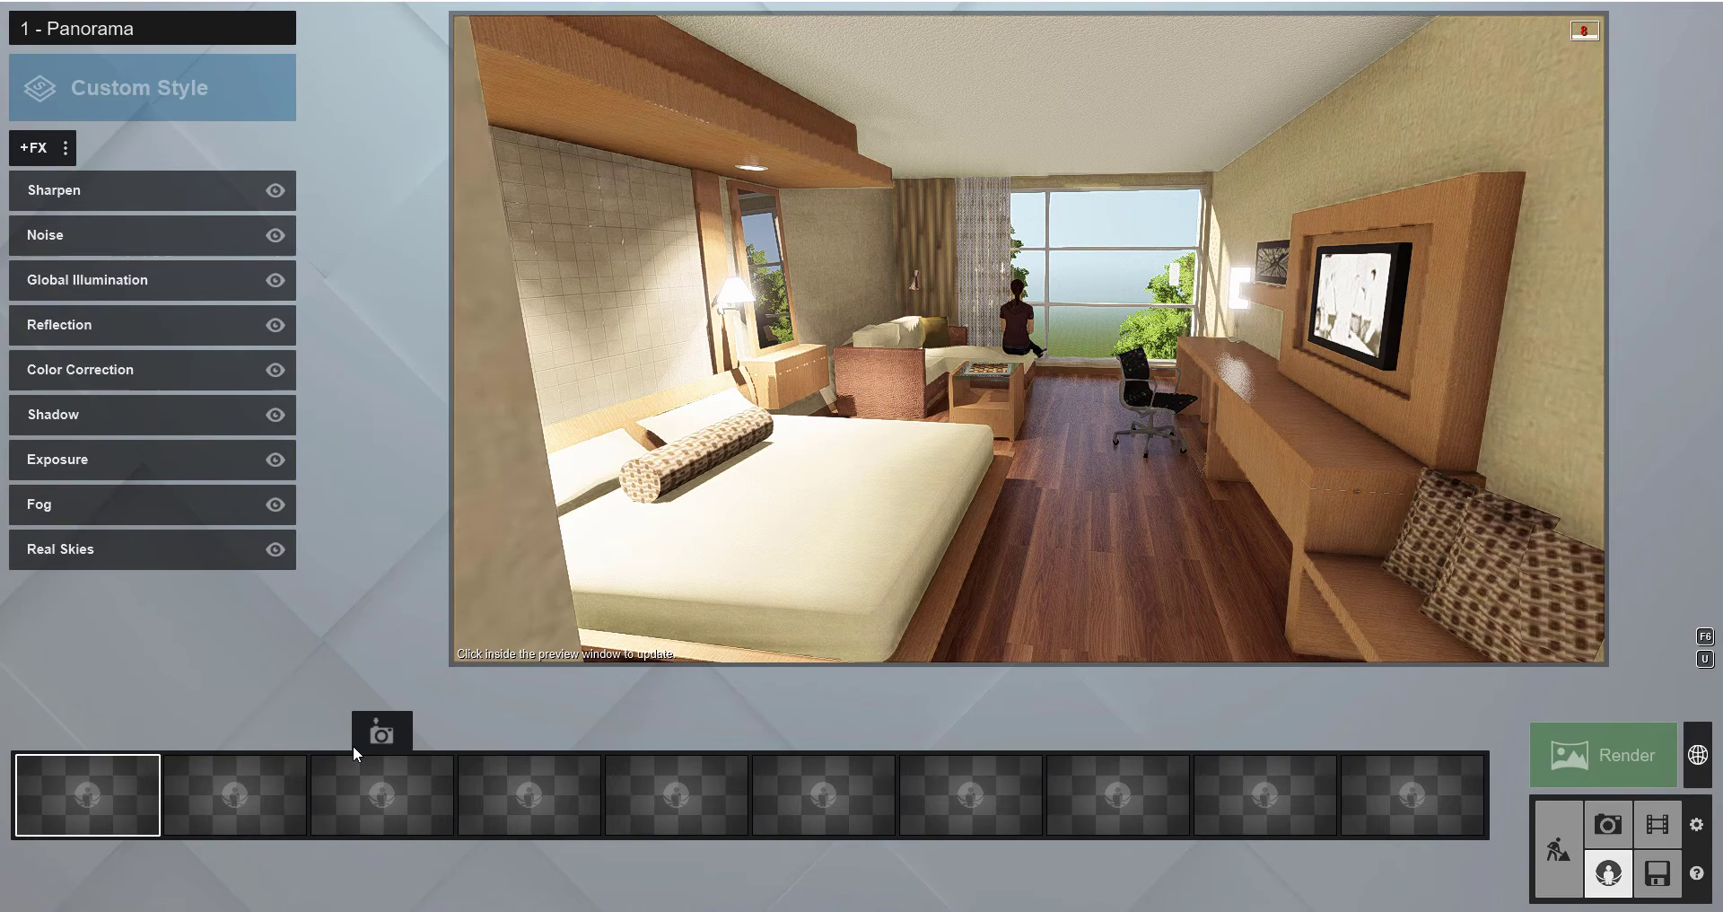
mouse_move(1114, 475)
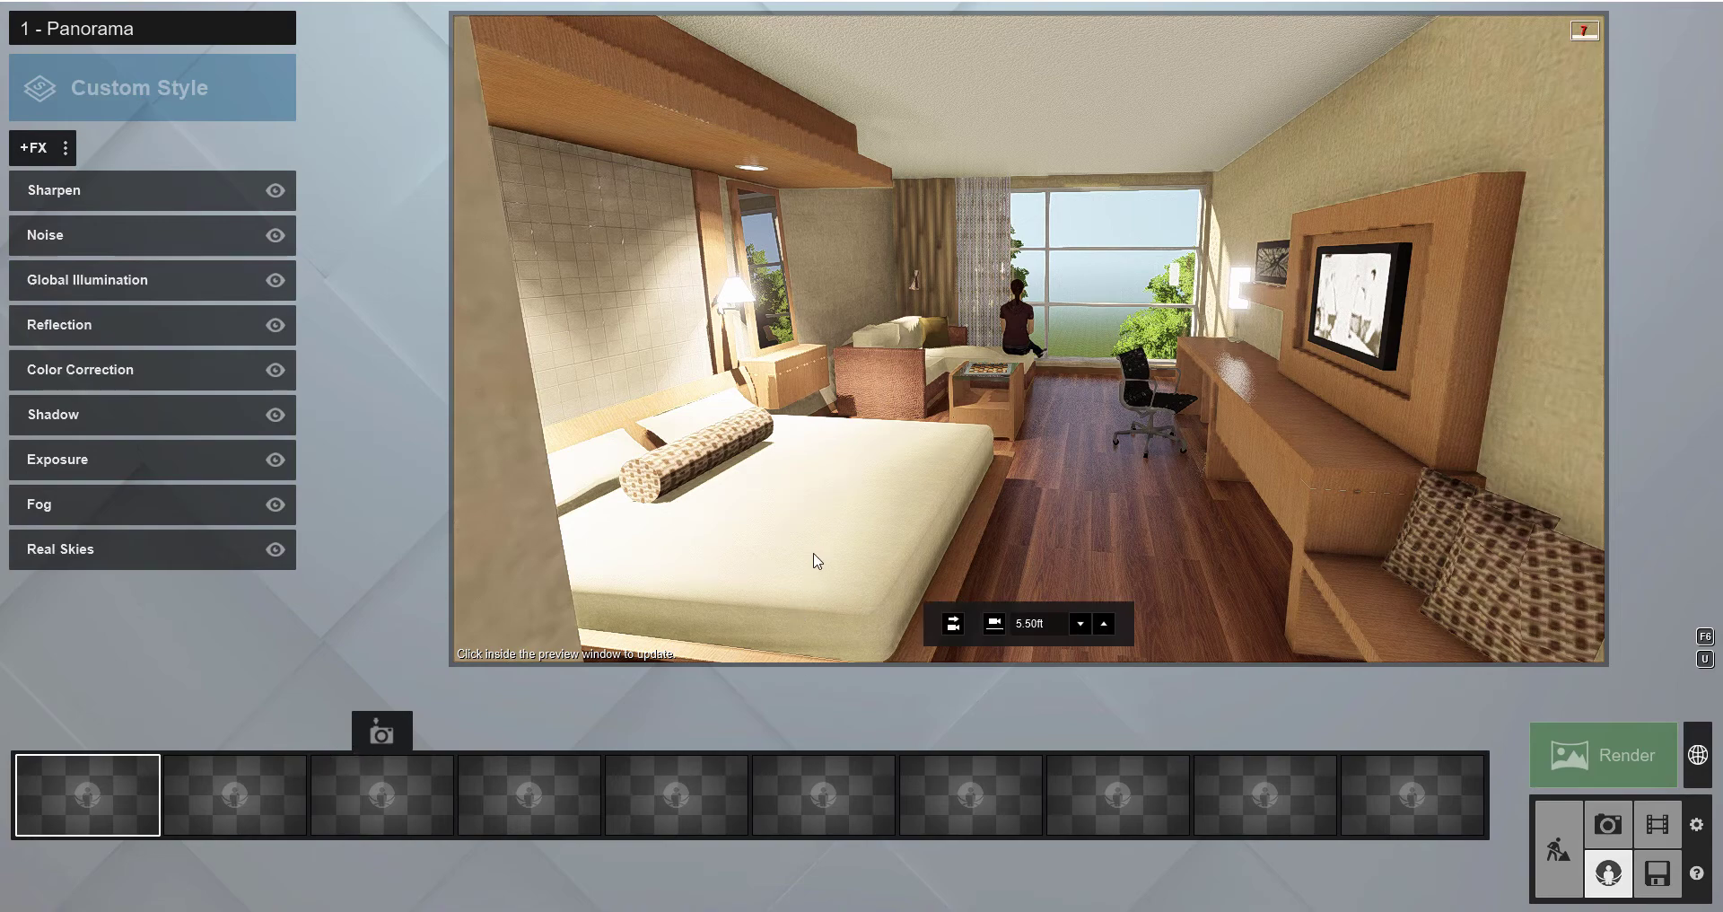
mouse_move(880, 493)
right_mouse_down()
mouse_move(718, 497)
mouse_move(970, 496)
mouse_move(857, 497)
right_mouse_up()
key("s")
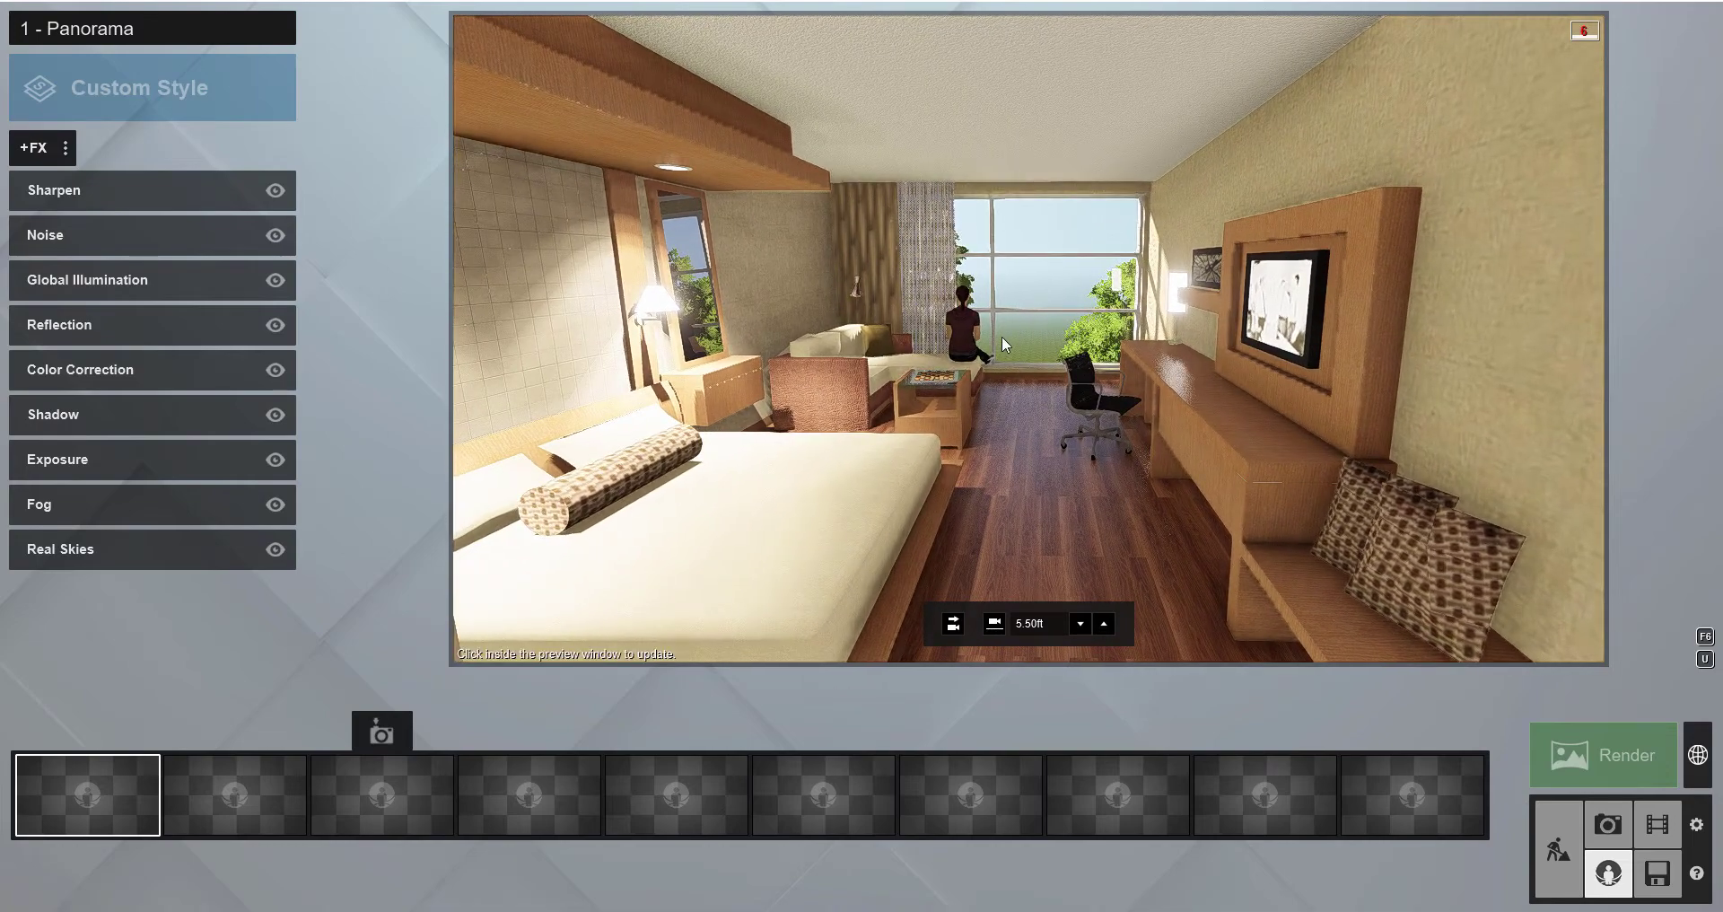
right_click_drag(1028, 422, 1028, 405)
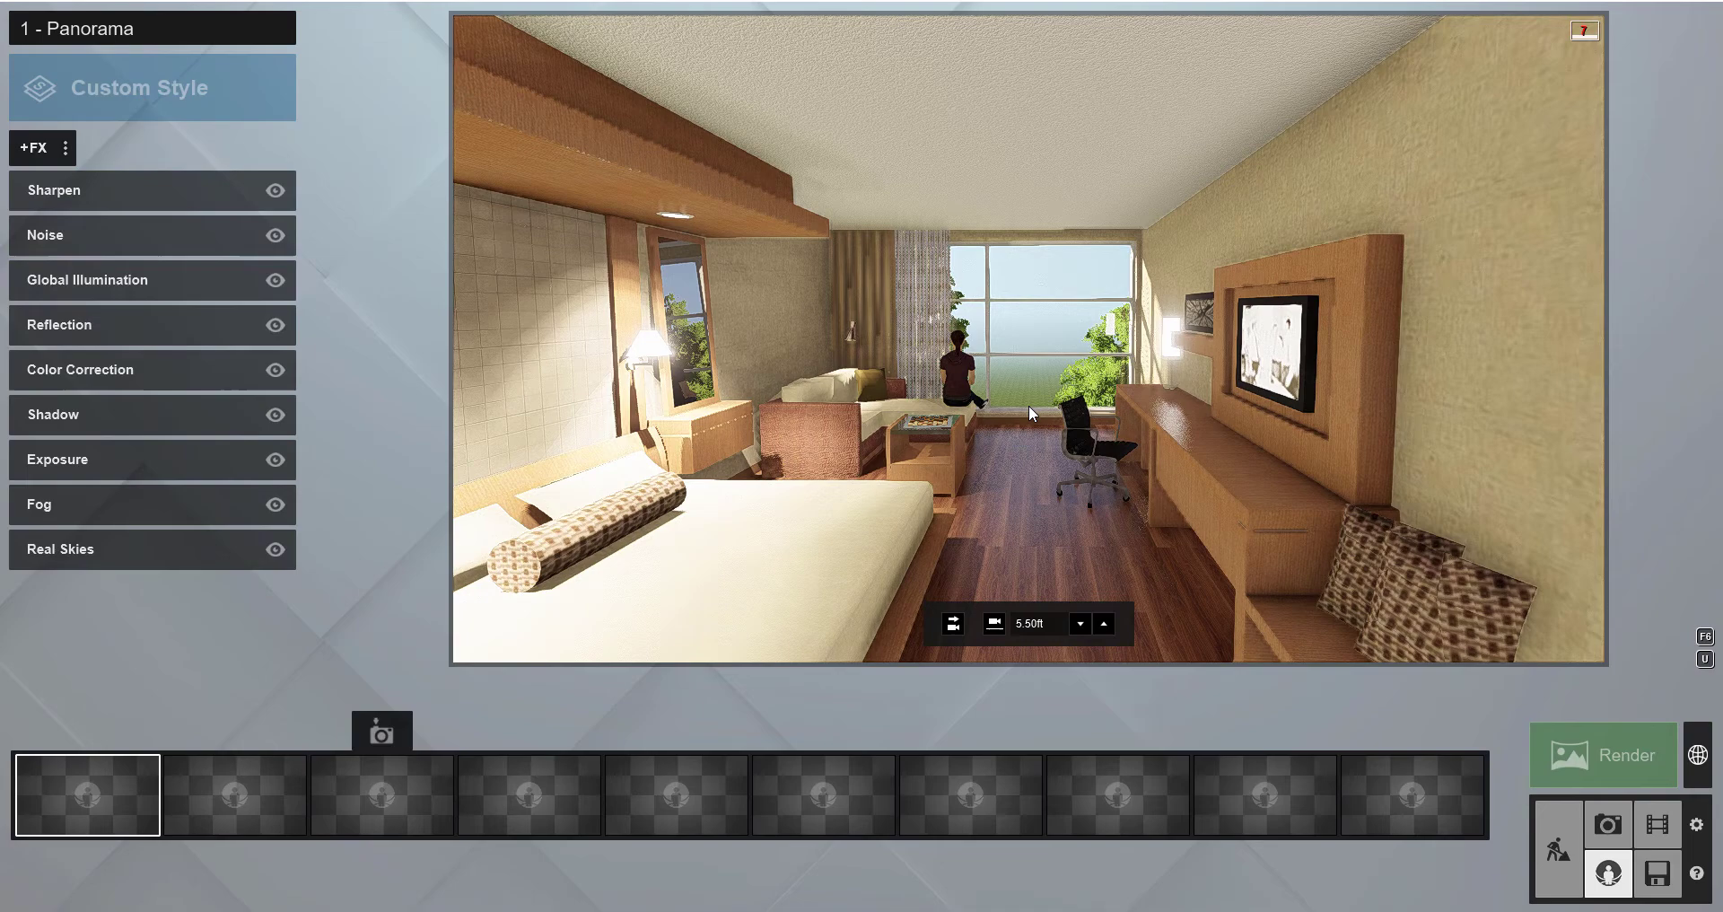
key("w")
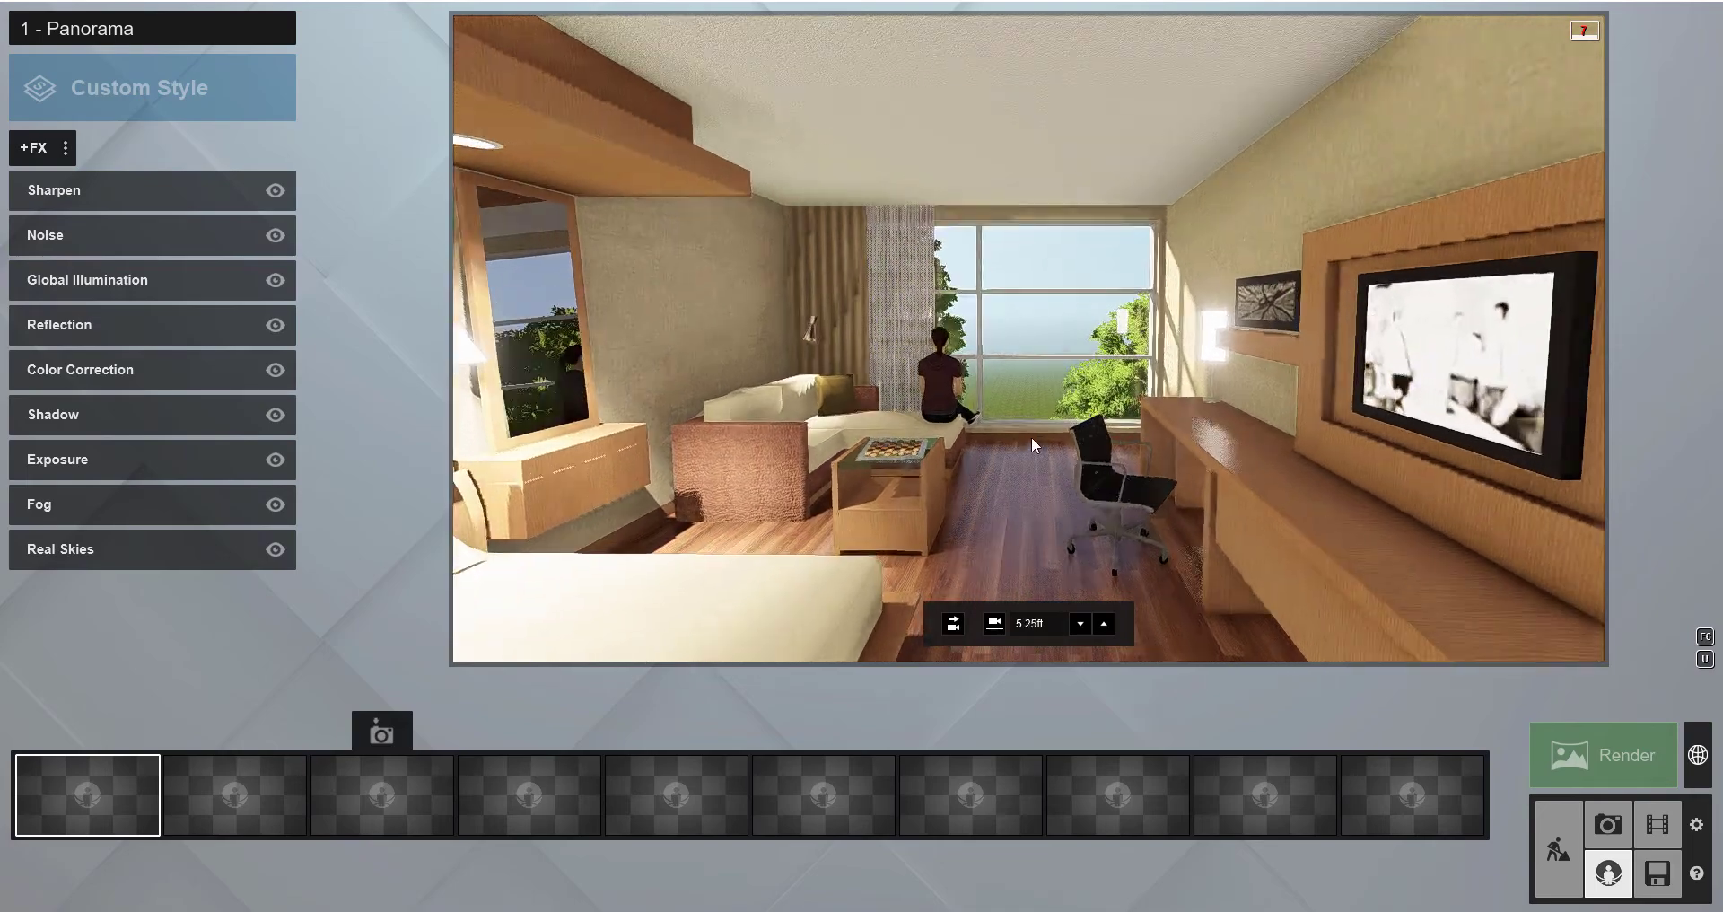
key("w")
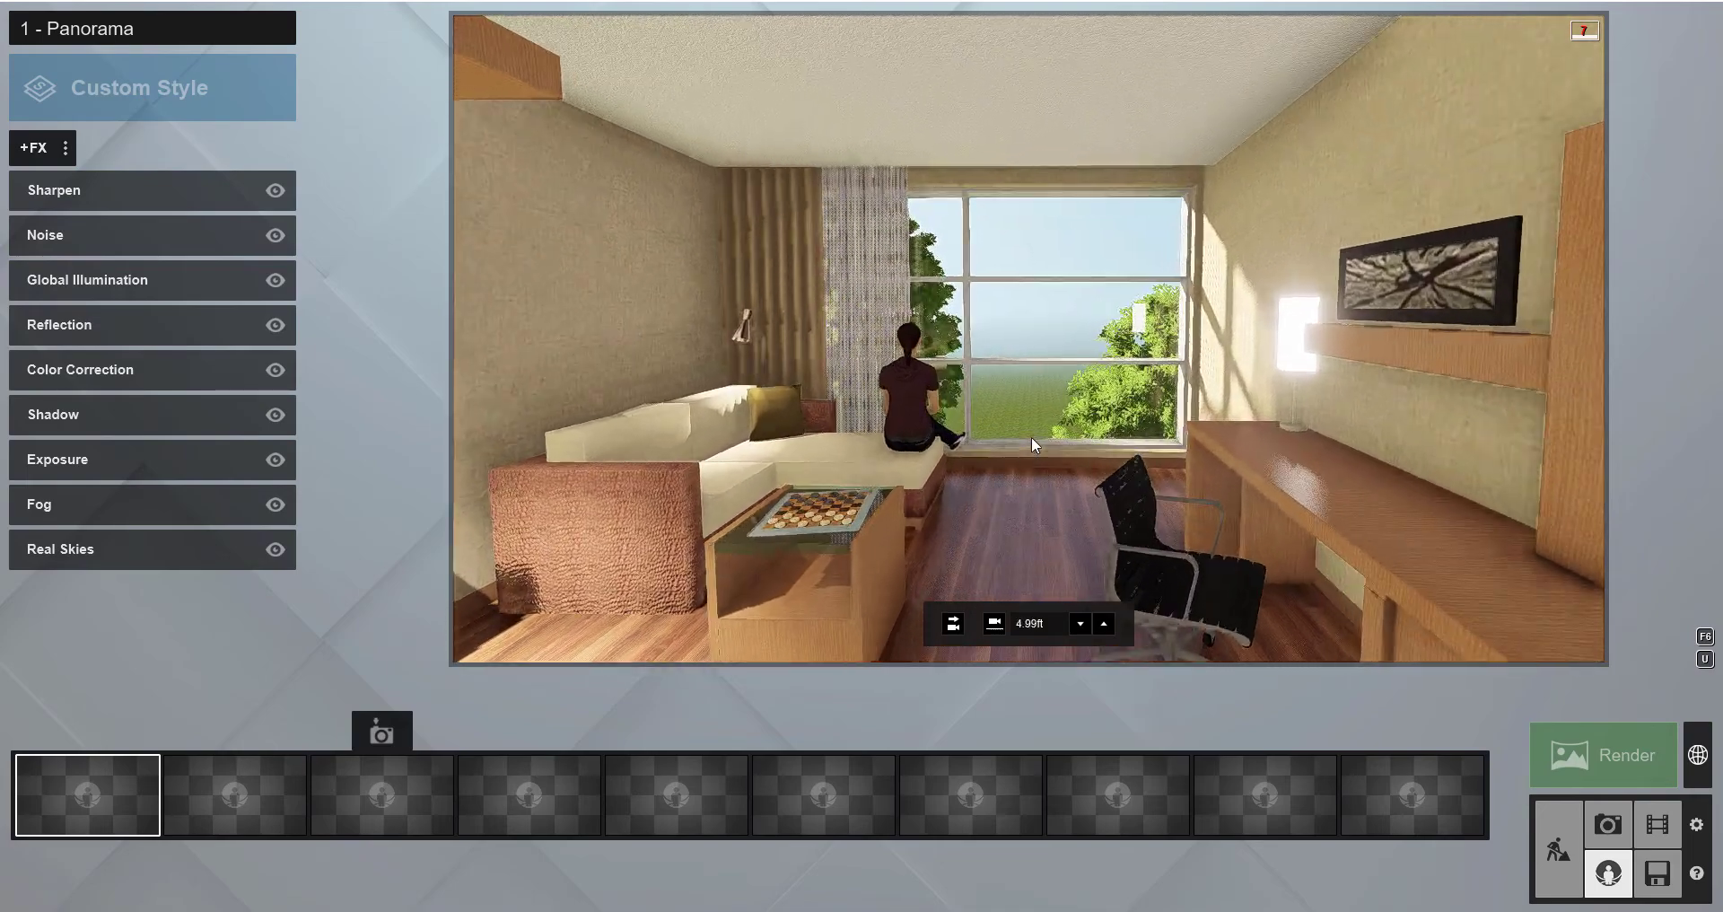
key("w")
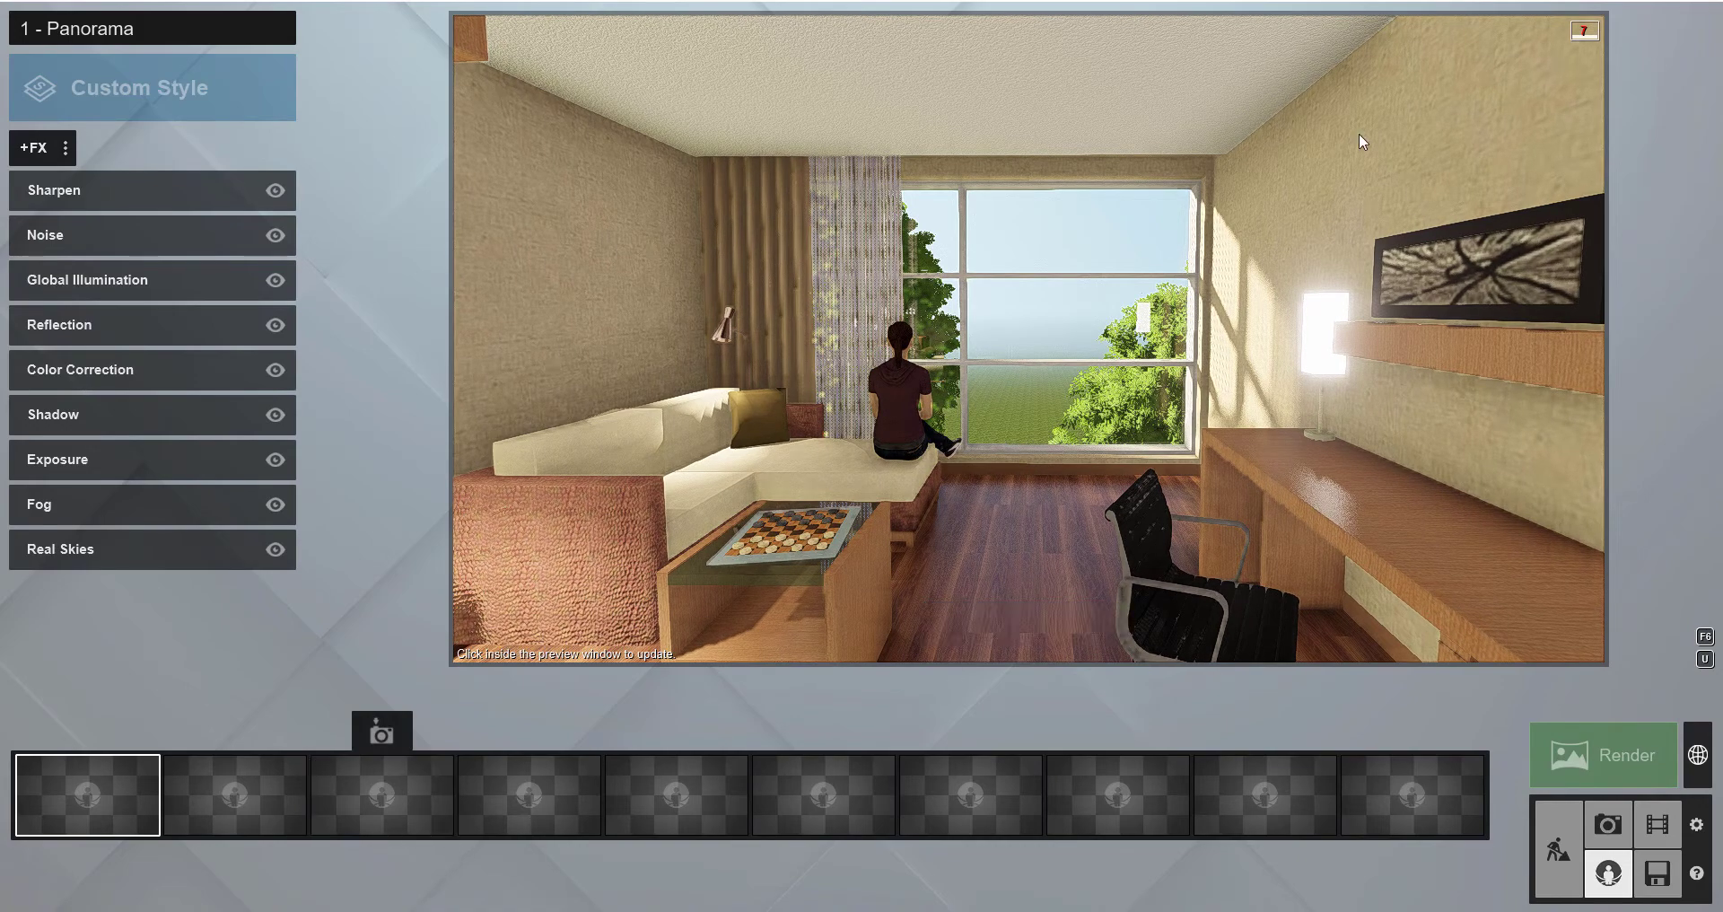
mouse_move(1245, 227)
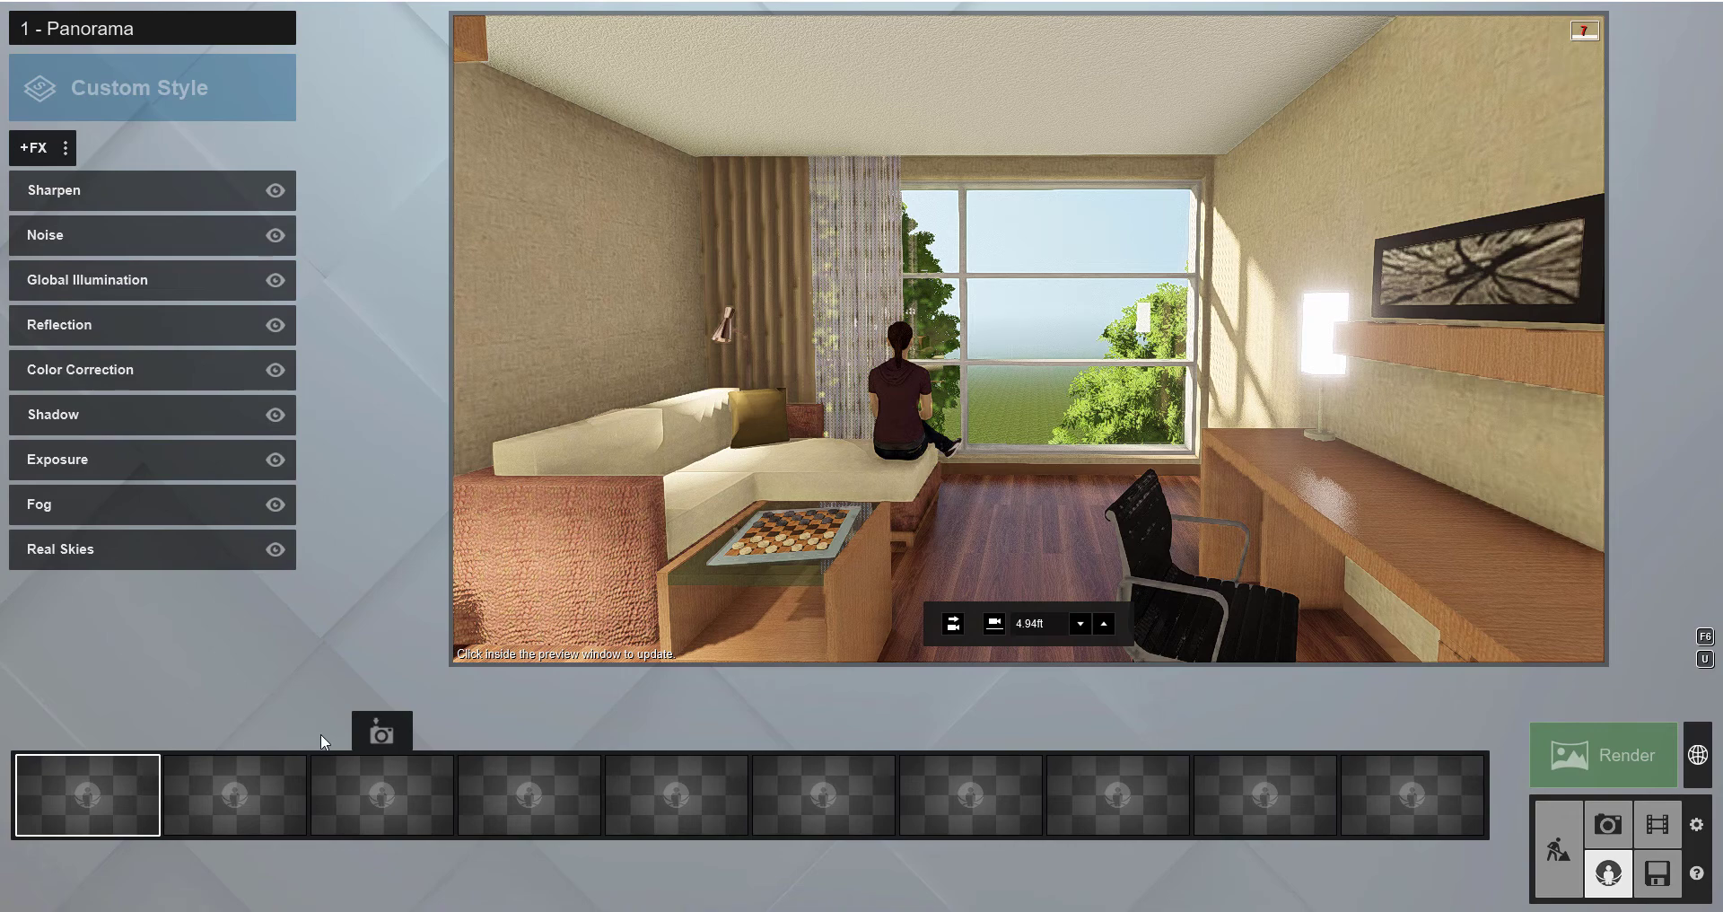
Store the sofa-and-window view in the first panorama slot, 1 - Panorama.
mouse_move(77, 787)
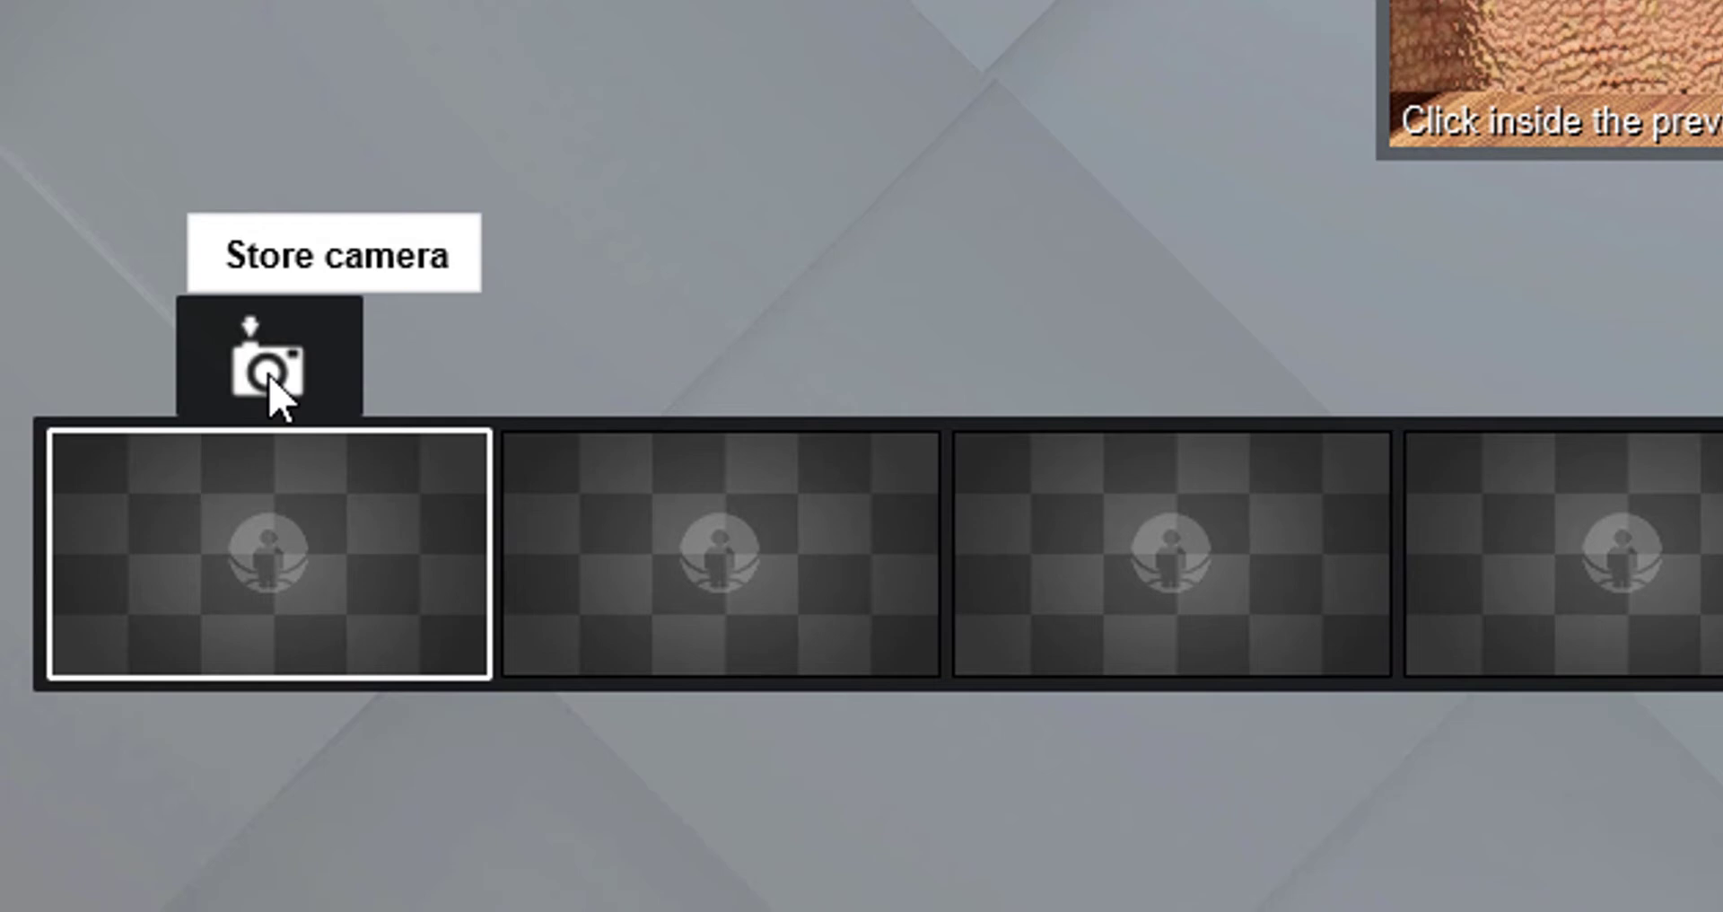
left_click(274, 395)
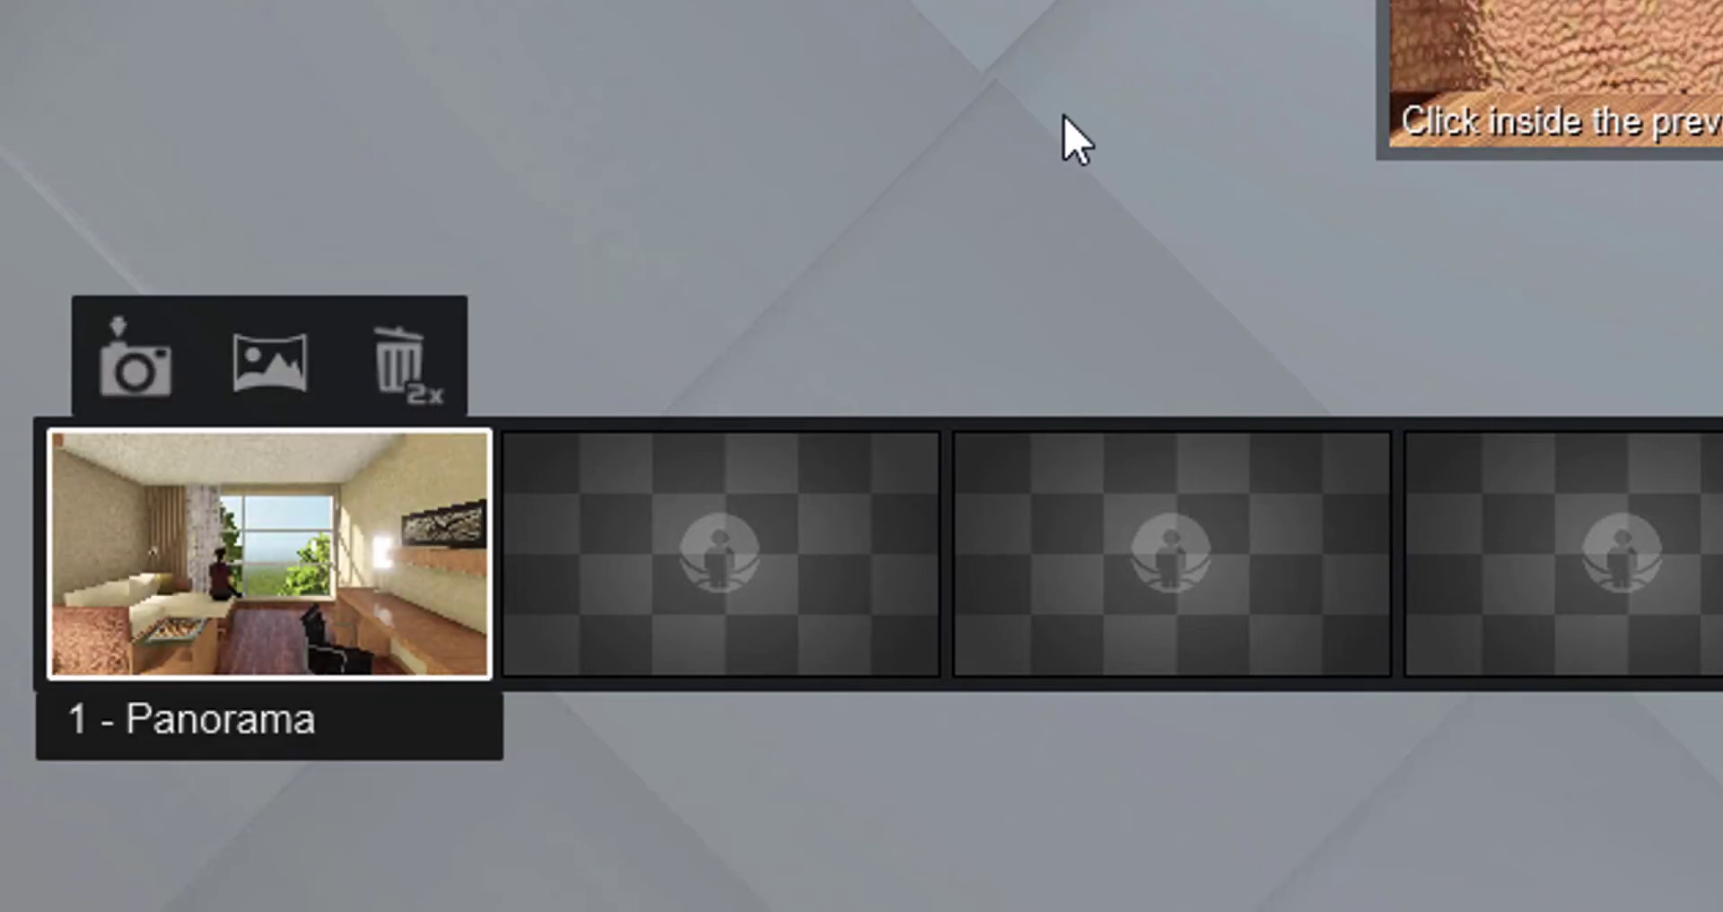
mouse_move(800, 493)
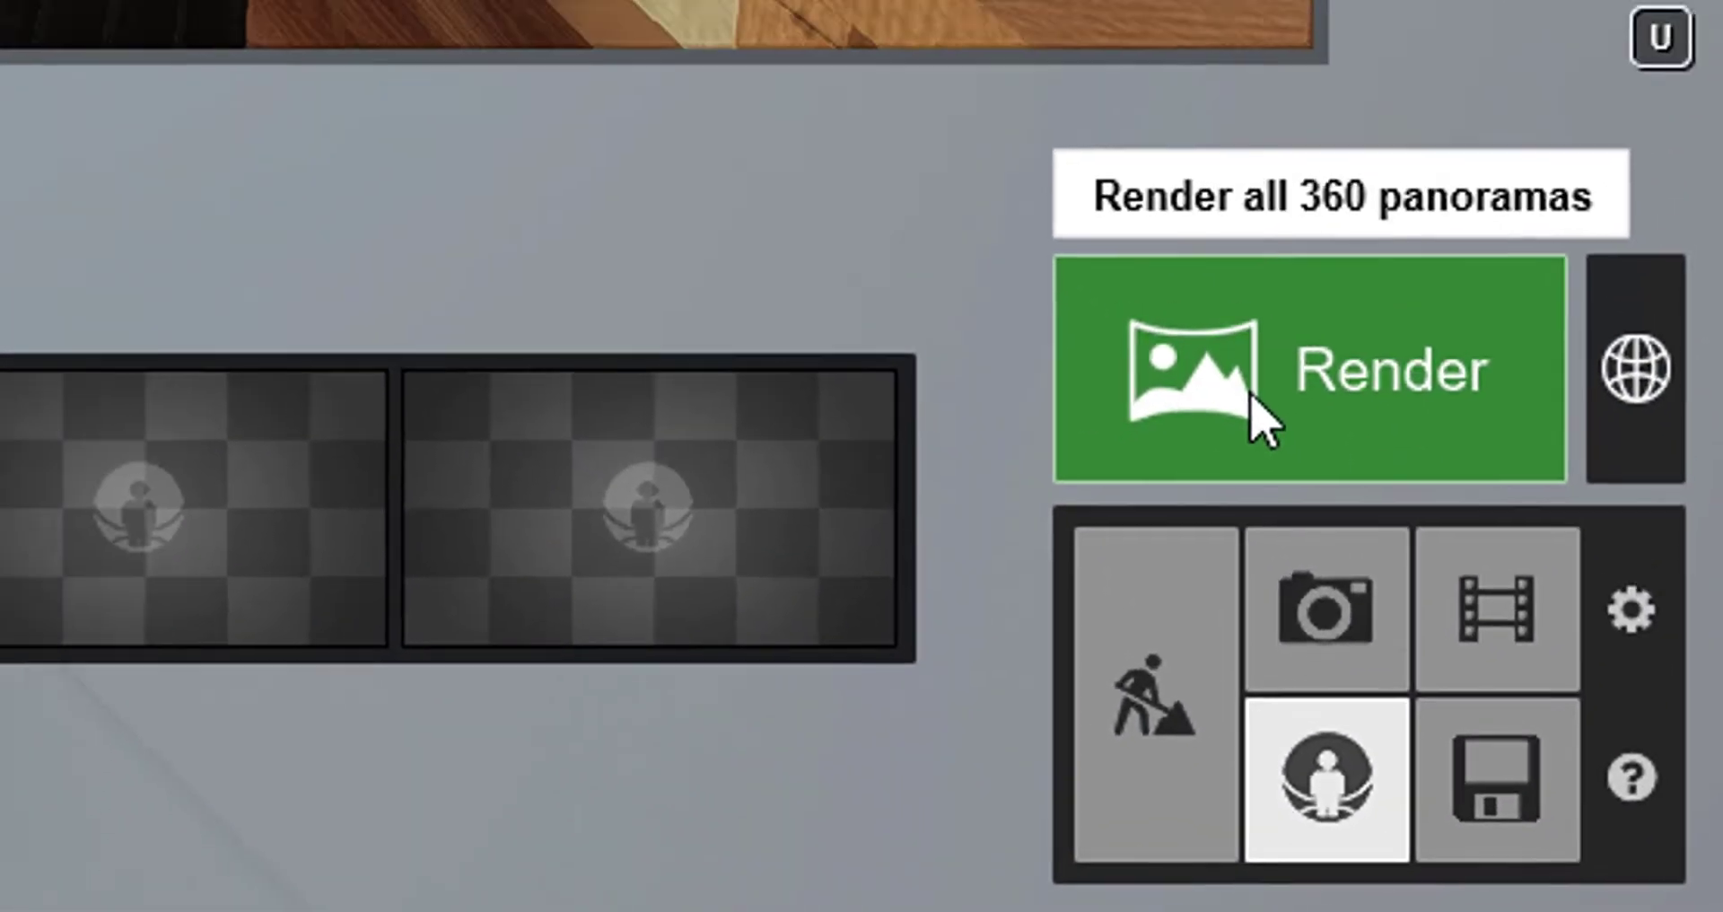
Render all panoramas at Medium 4096x2048, saving the JPG as 'hotel panorama'.
left_click(1193, 330)
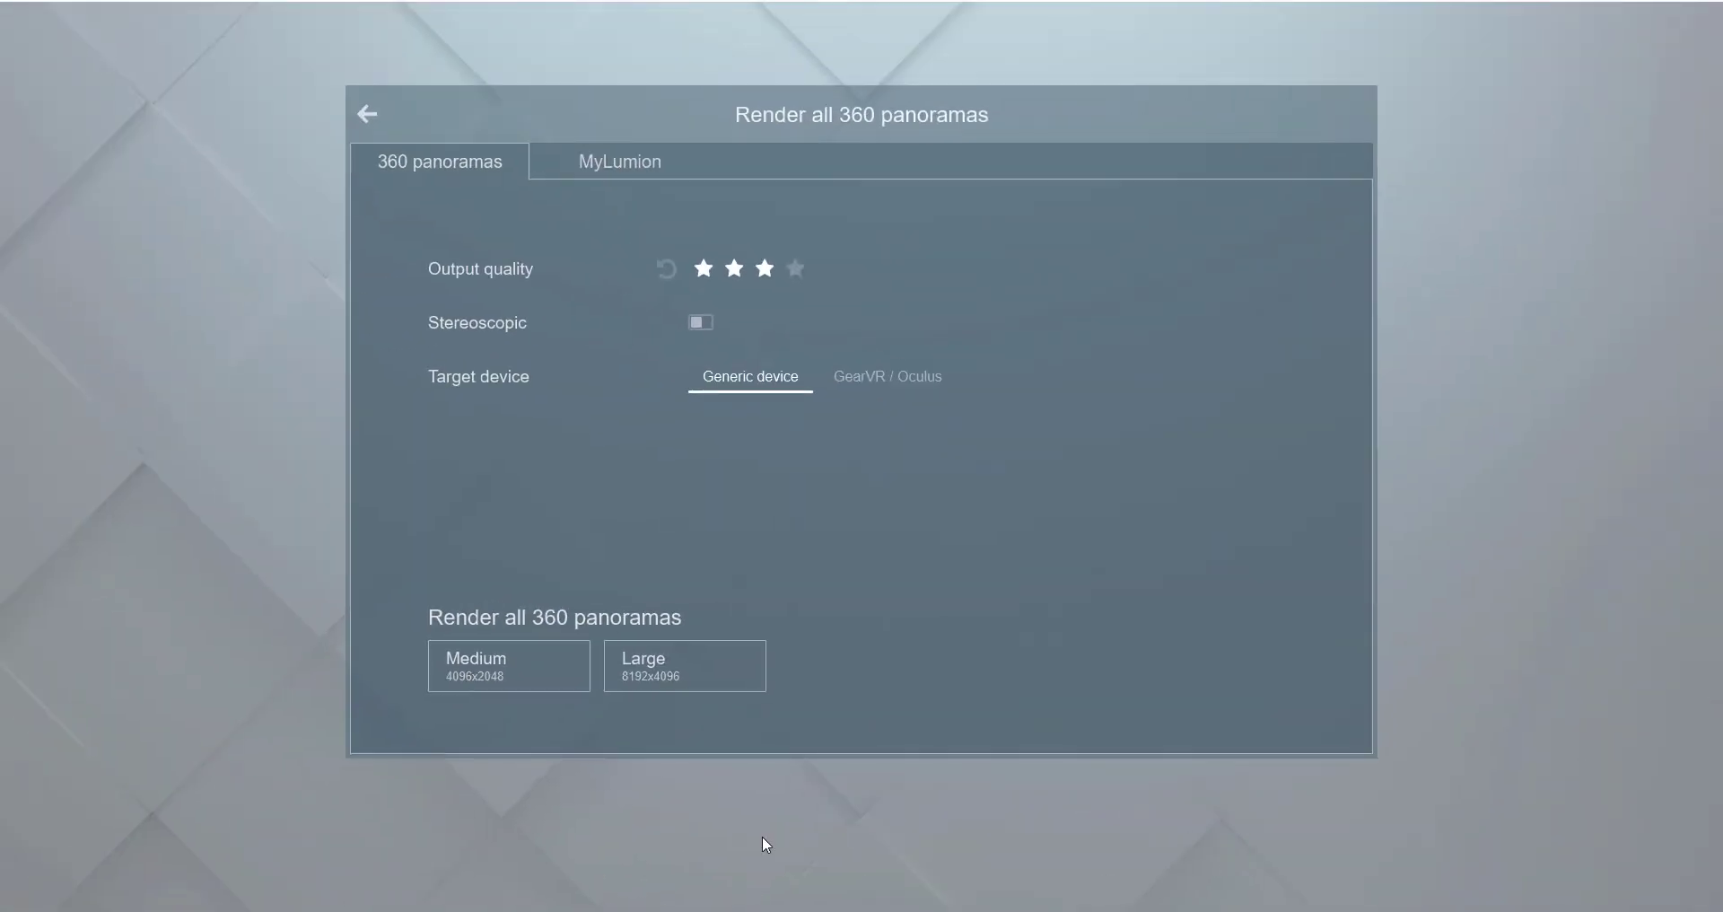
left_click(494, 668)
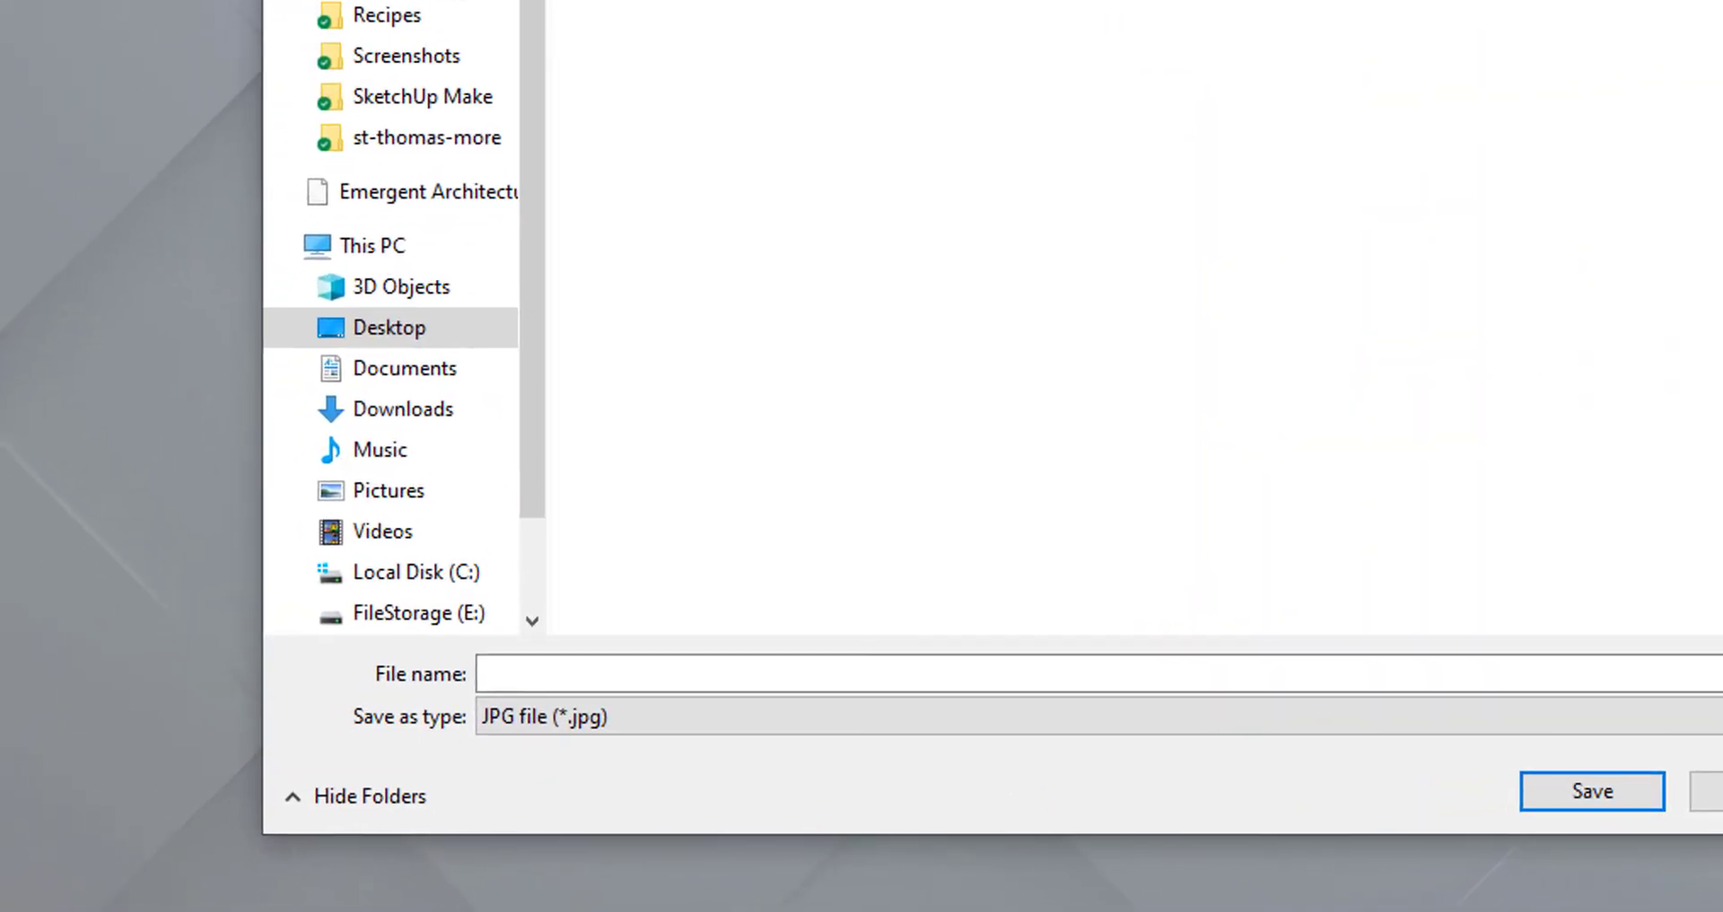
left_click(255, 786)
type("hotel ")
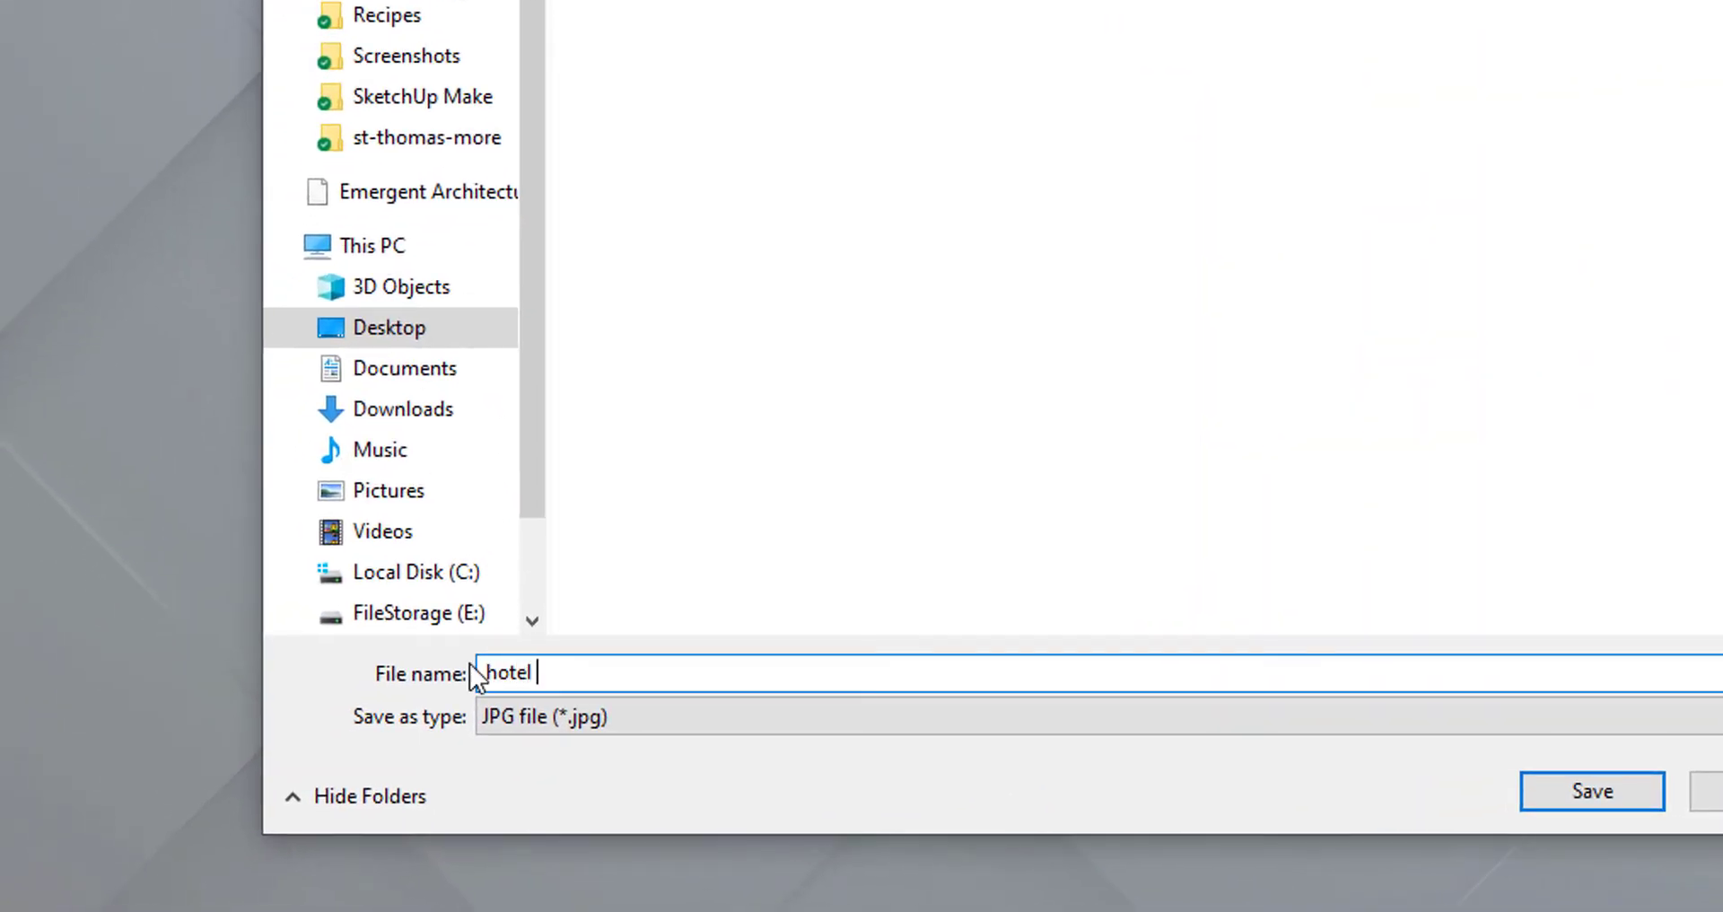
type("panorama")
left_click(1595, 802)
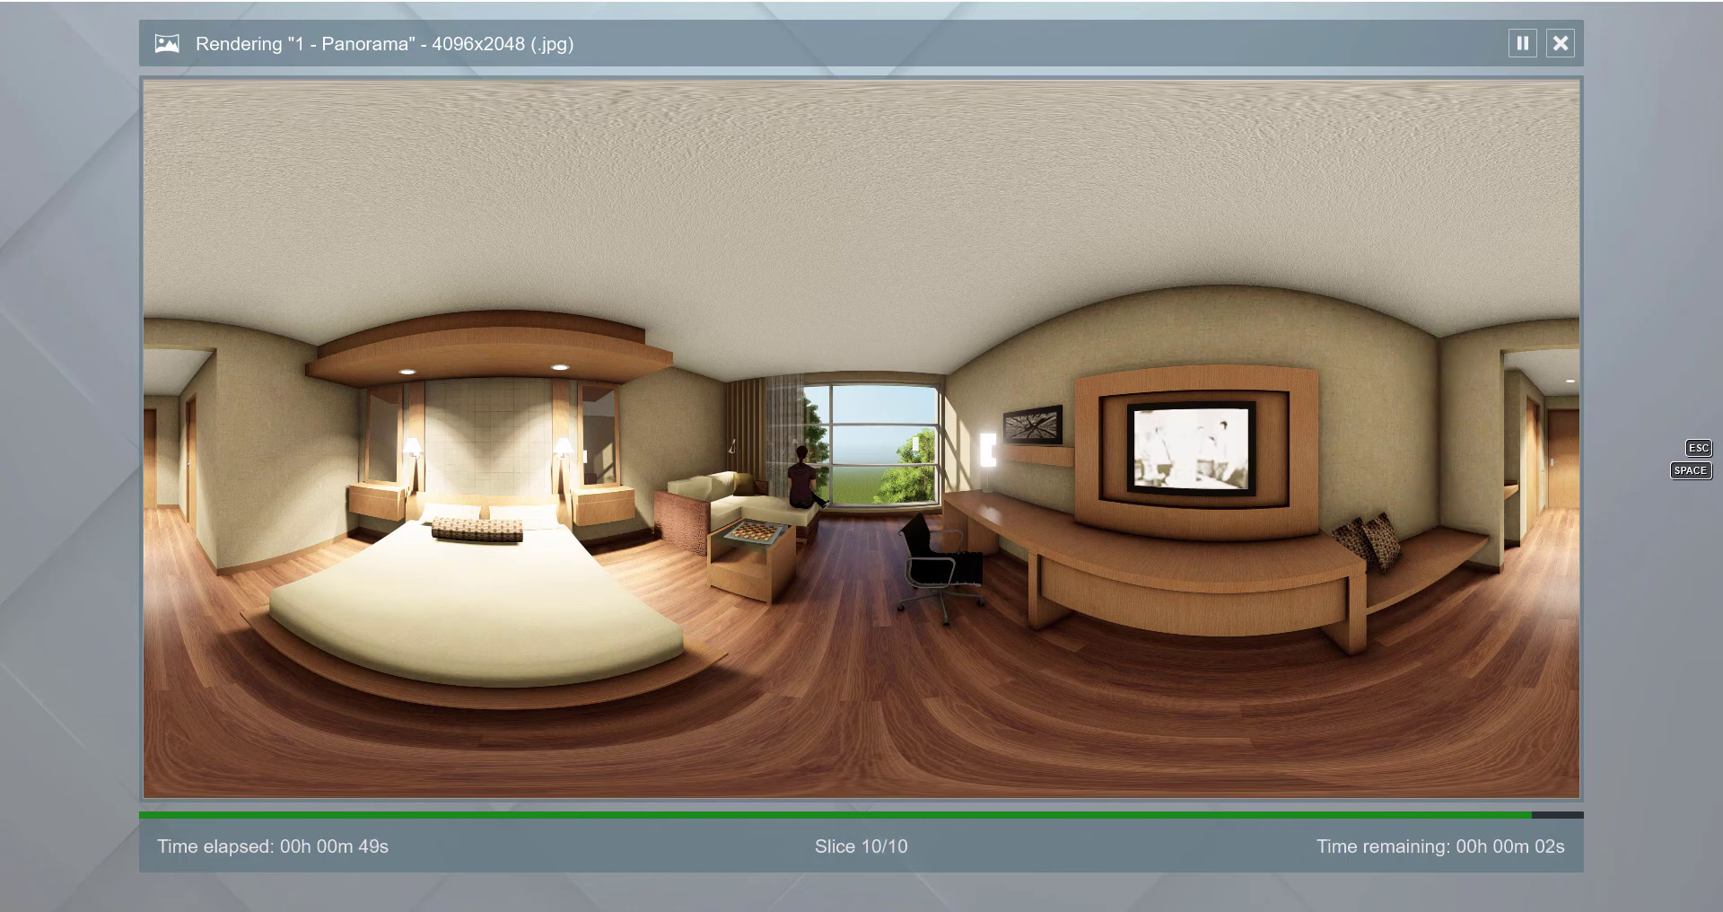
Dismiss the completed hotel panorama render and return to editing.
left_click(1475, 771)
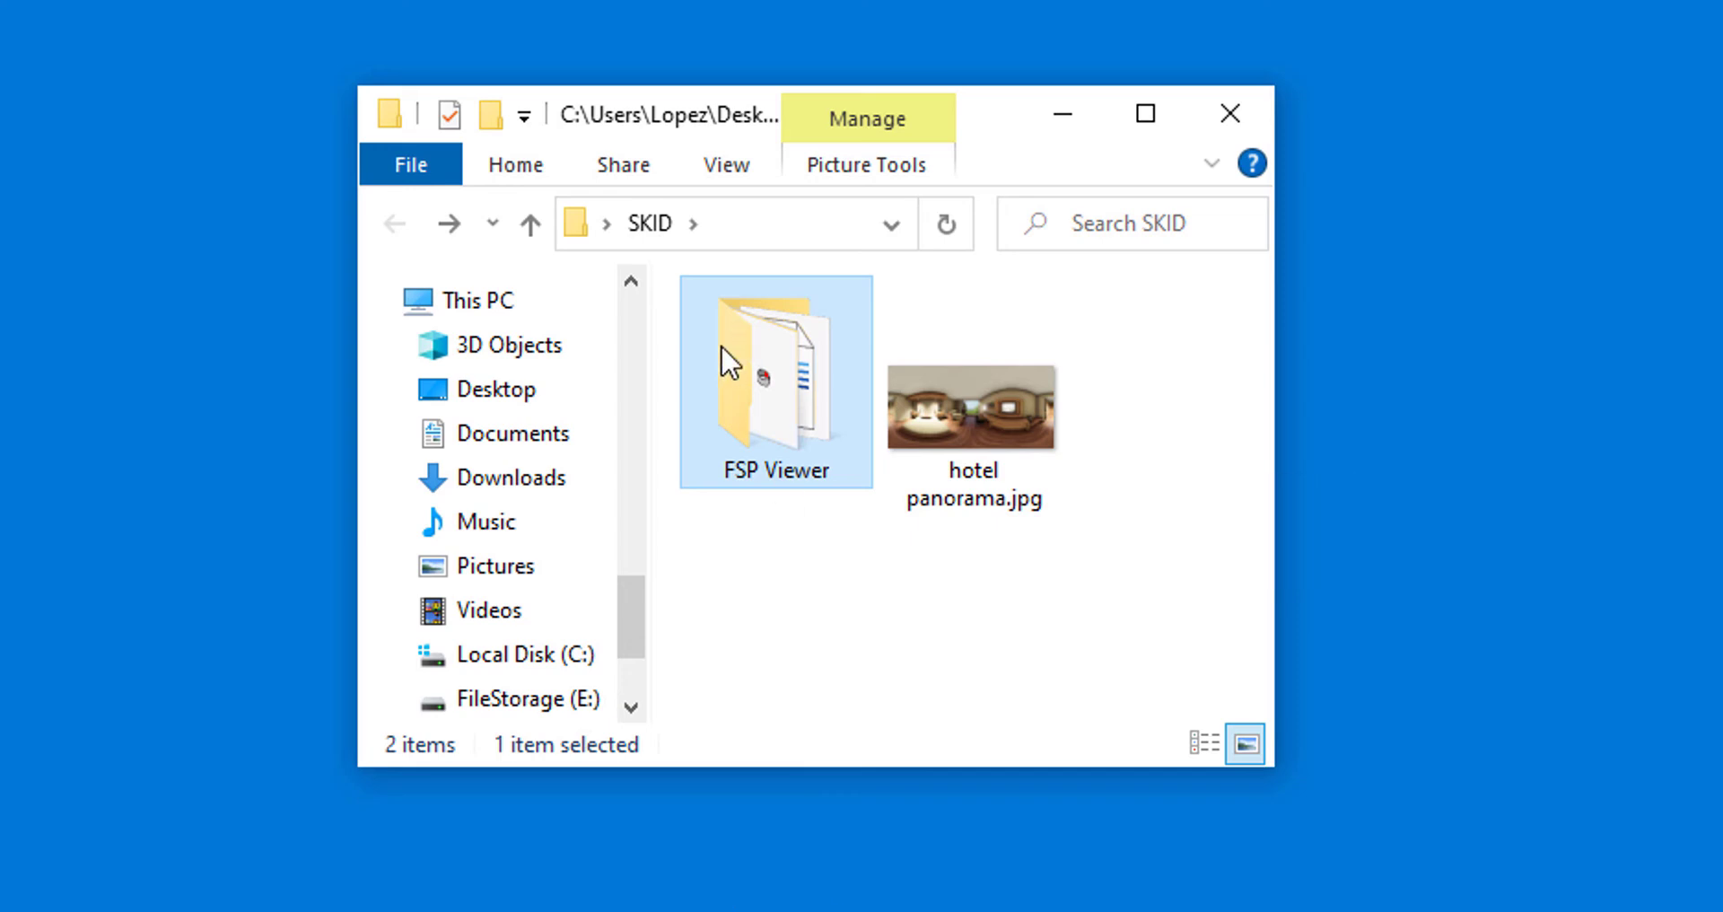
Move hotel panorama.jpg into the FSP Viewer folder, then open that folder in a wider window.
mouse_move(766, 435)
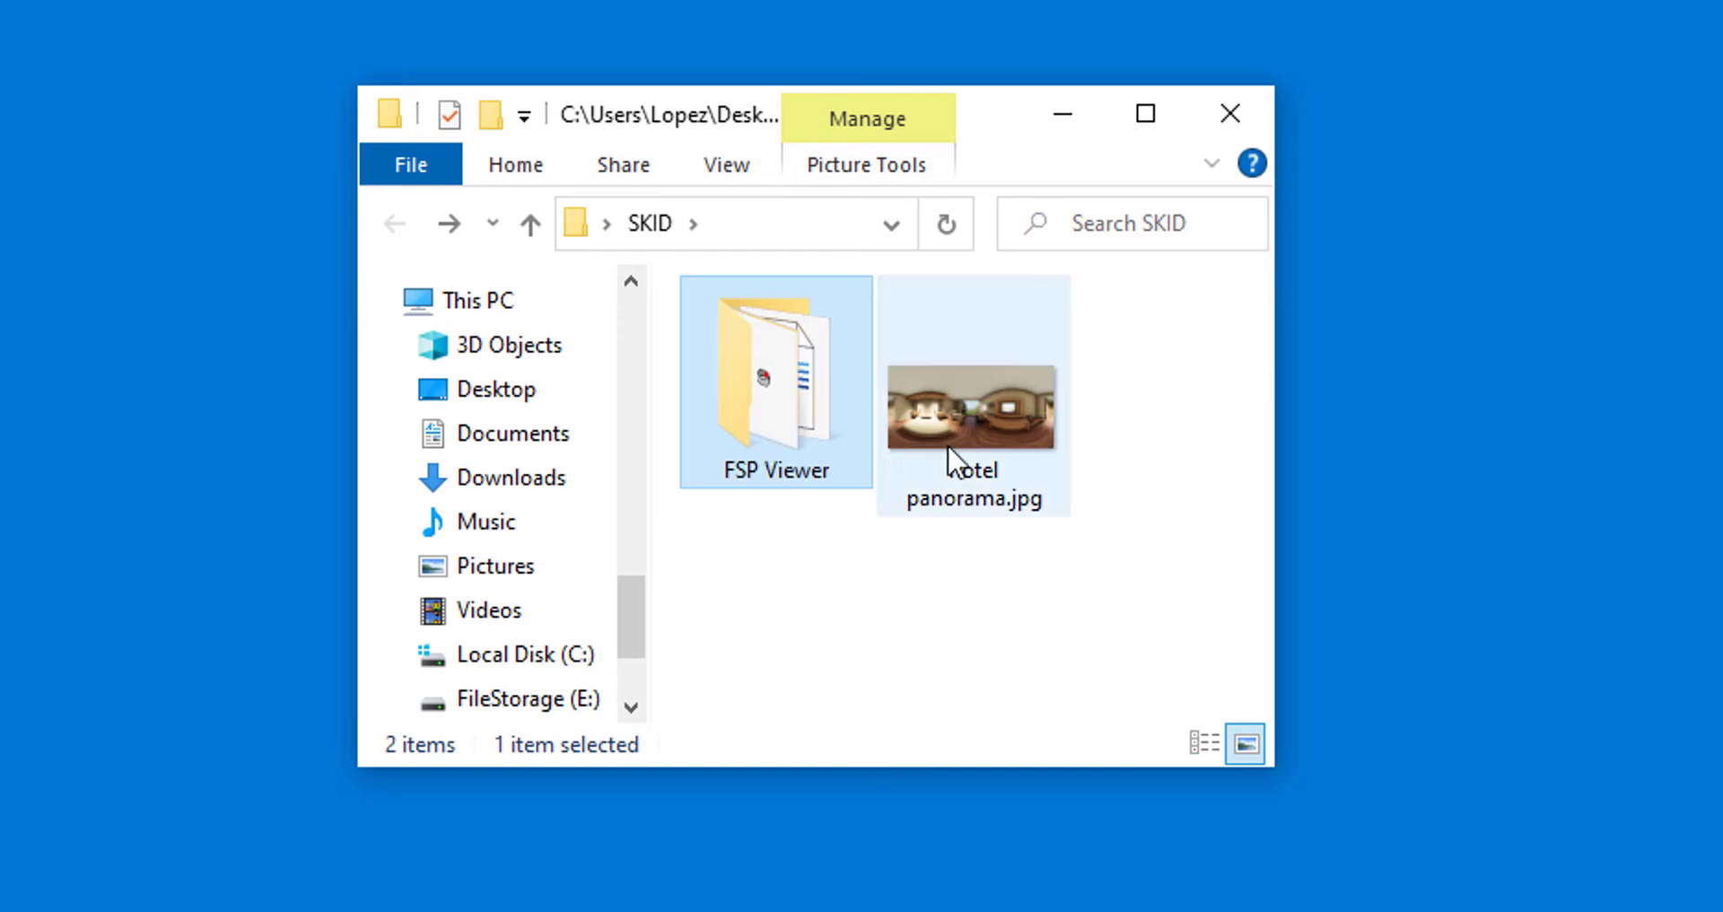
left_click_drag(995, 418, 794, 369)
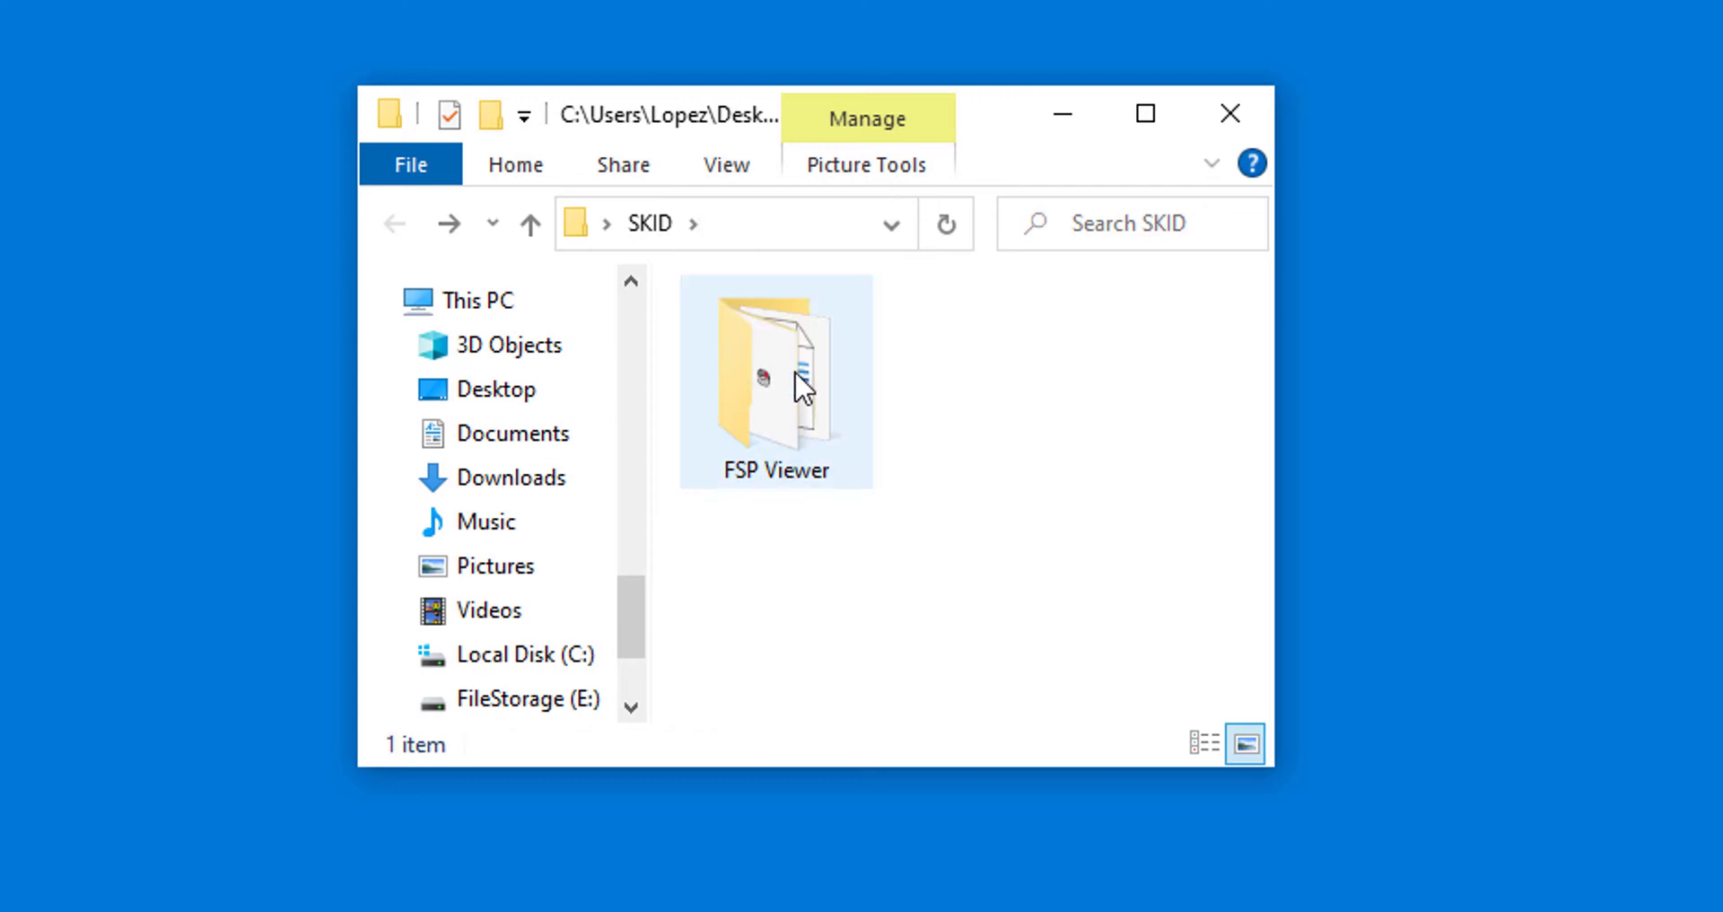
double_click(773, 440)
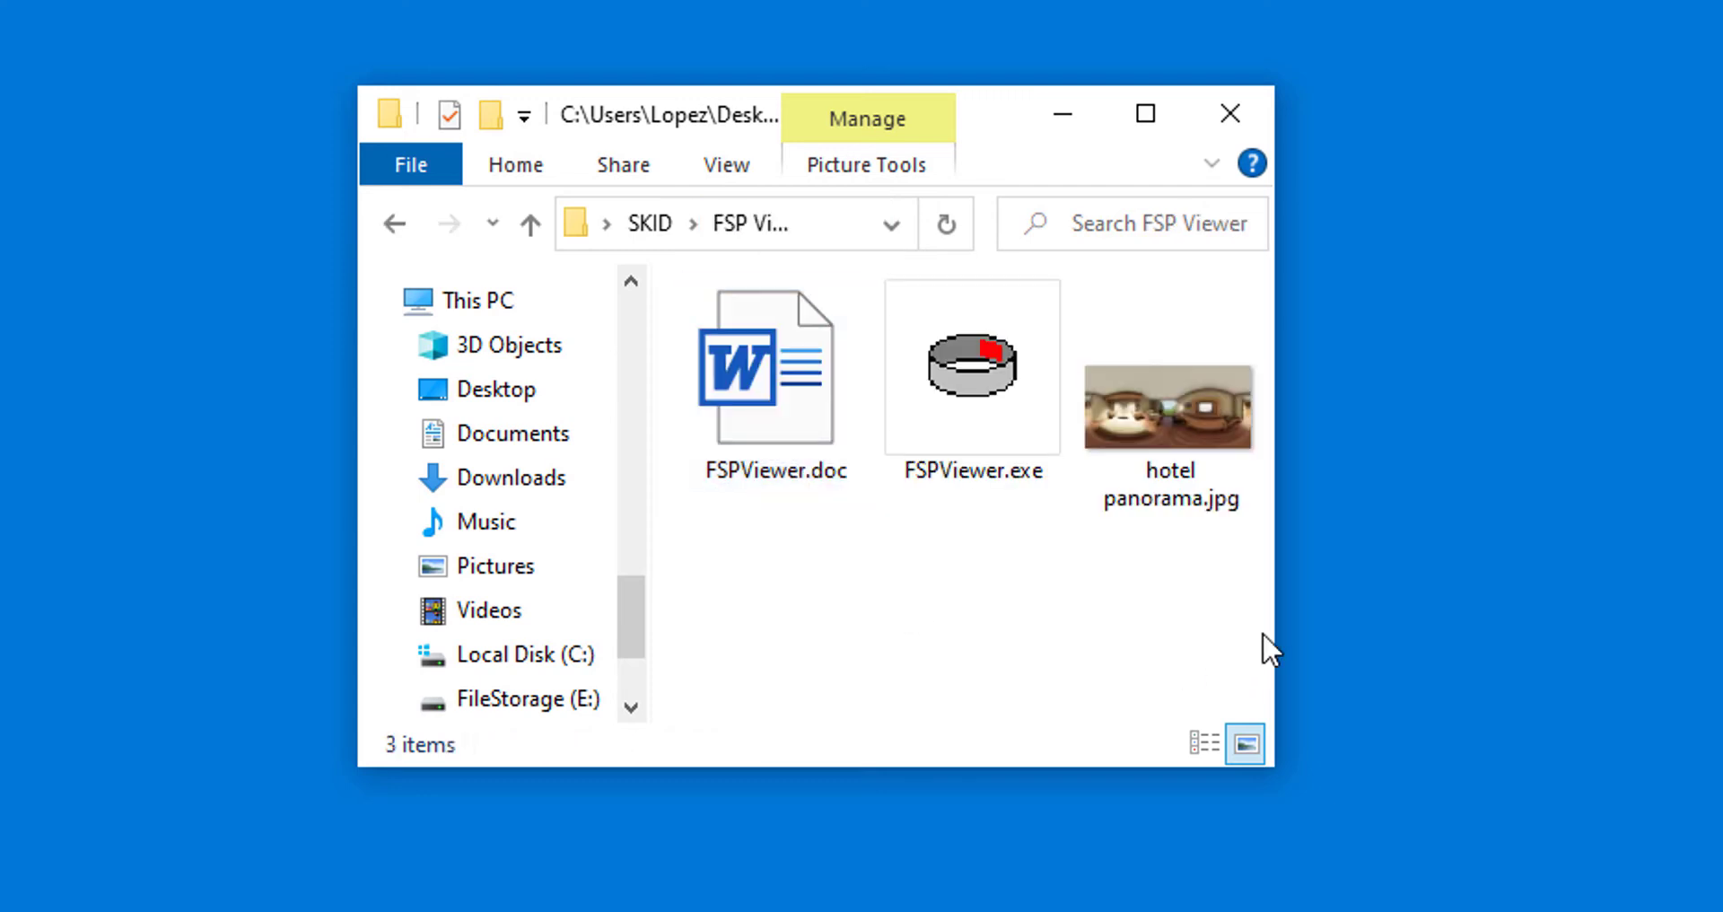
left_click_drag(1278, 623, 1562, 633)
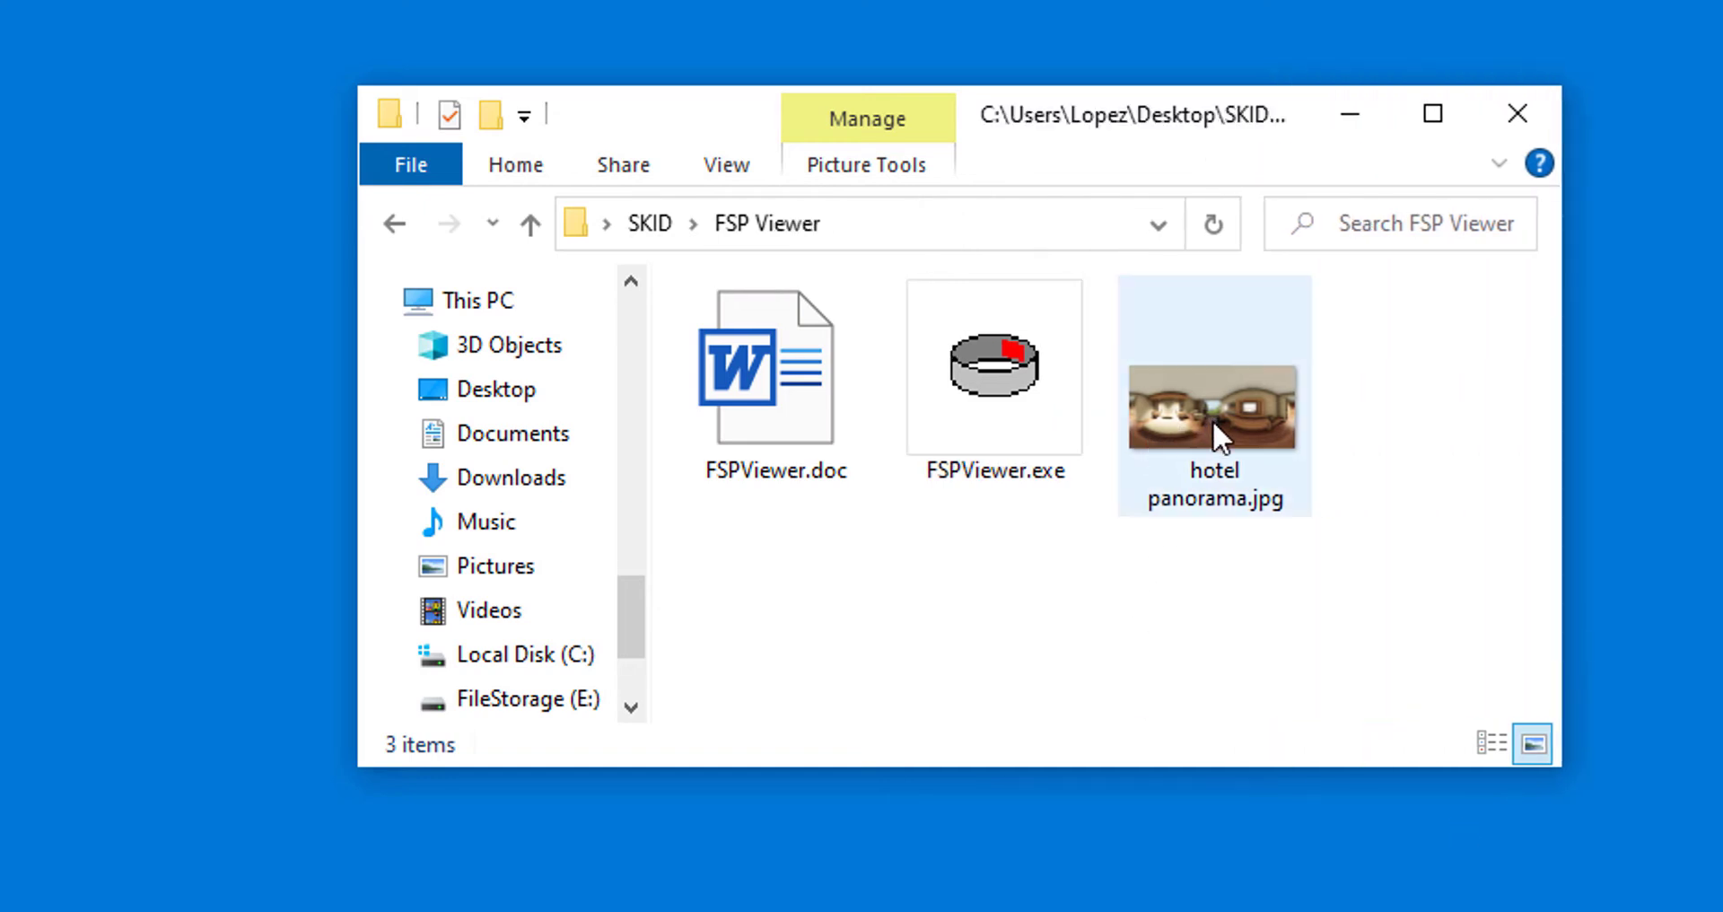
mouse_move(1202, 417)
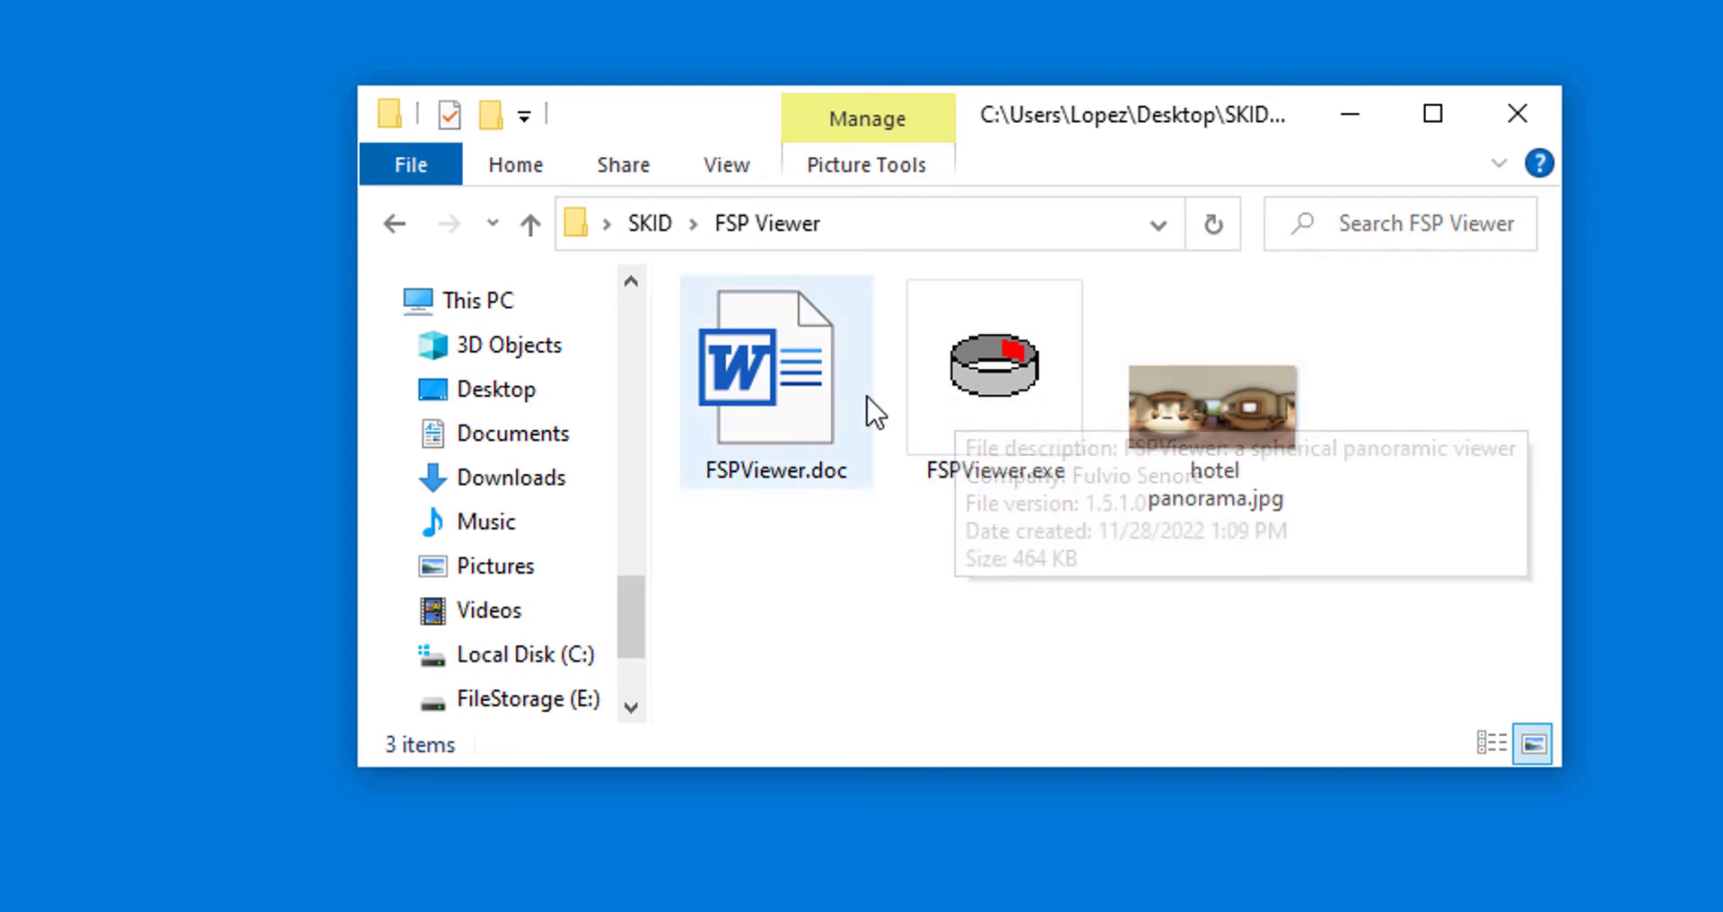
Open FSPViewer.doc in Word and read down to the LICENSE TERMS paragraph.
double_click(769, 425)
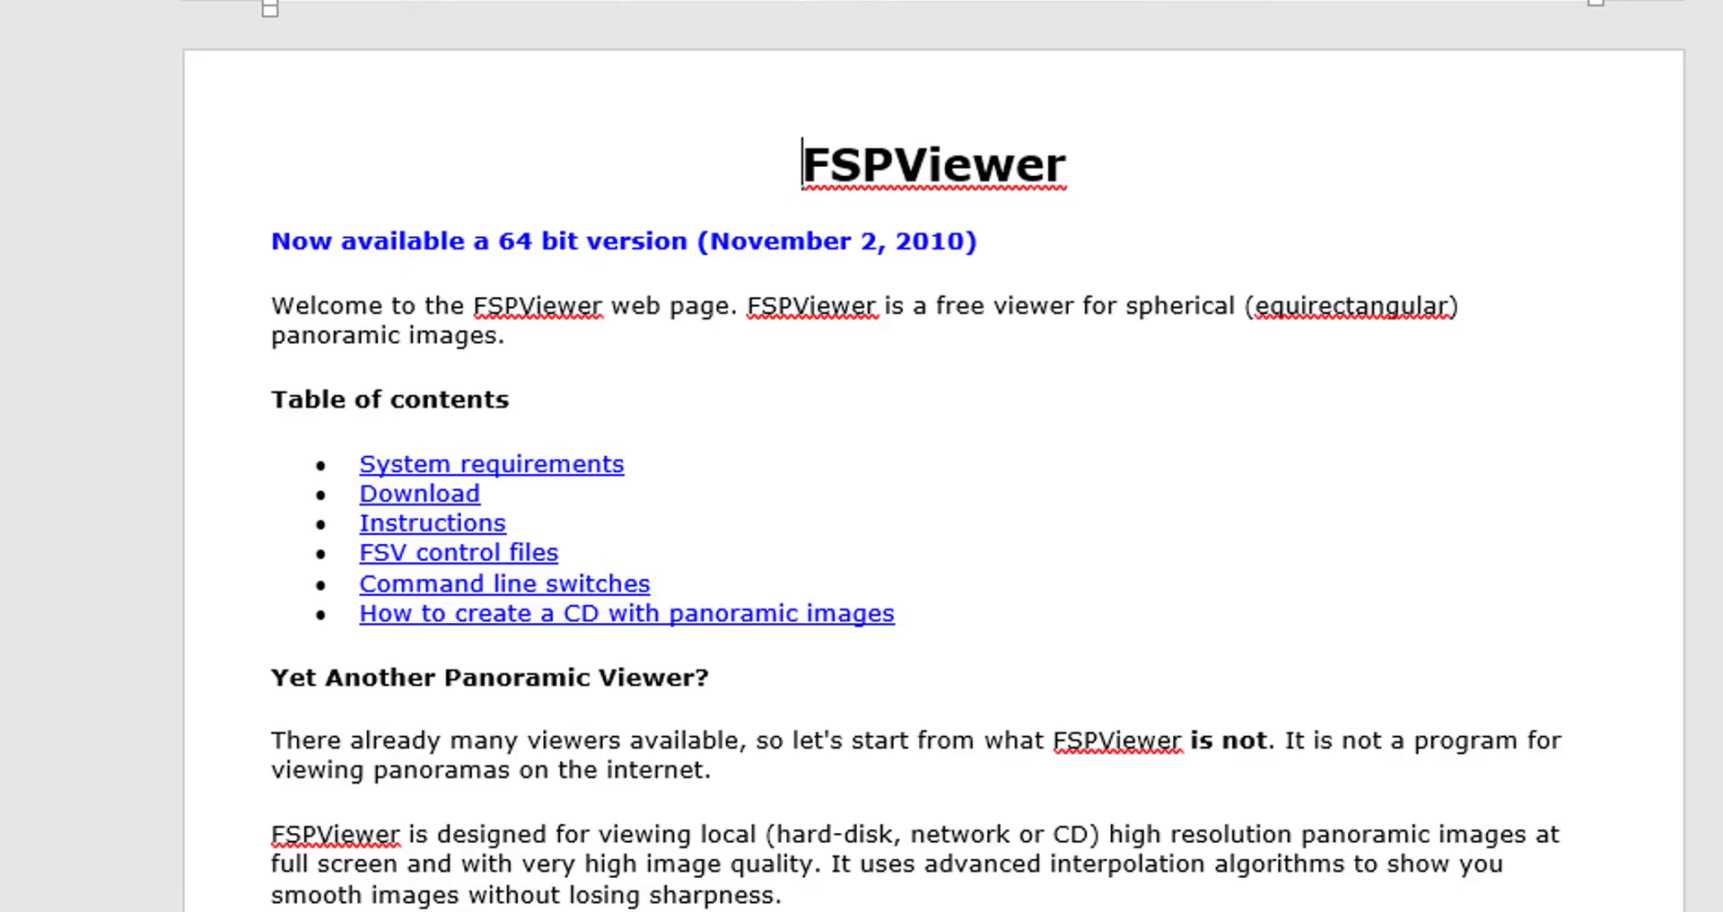
scroll(933, 485, "down", 20)
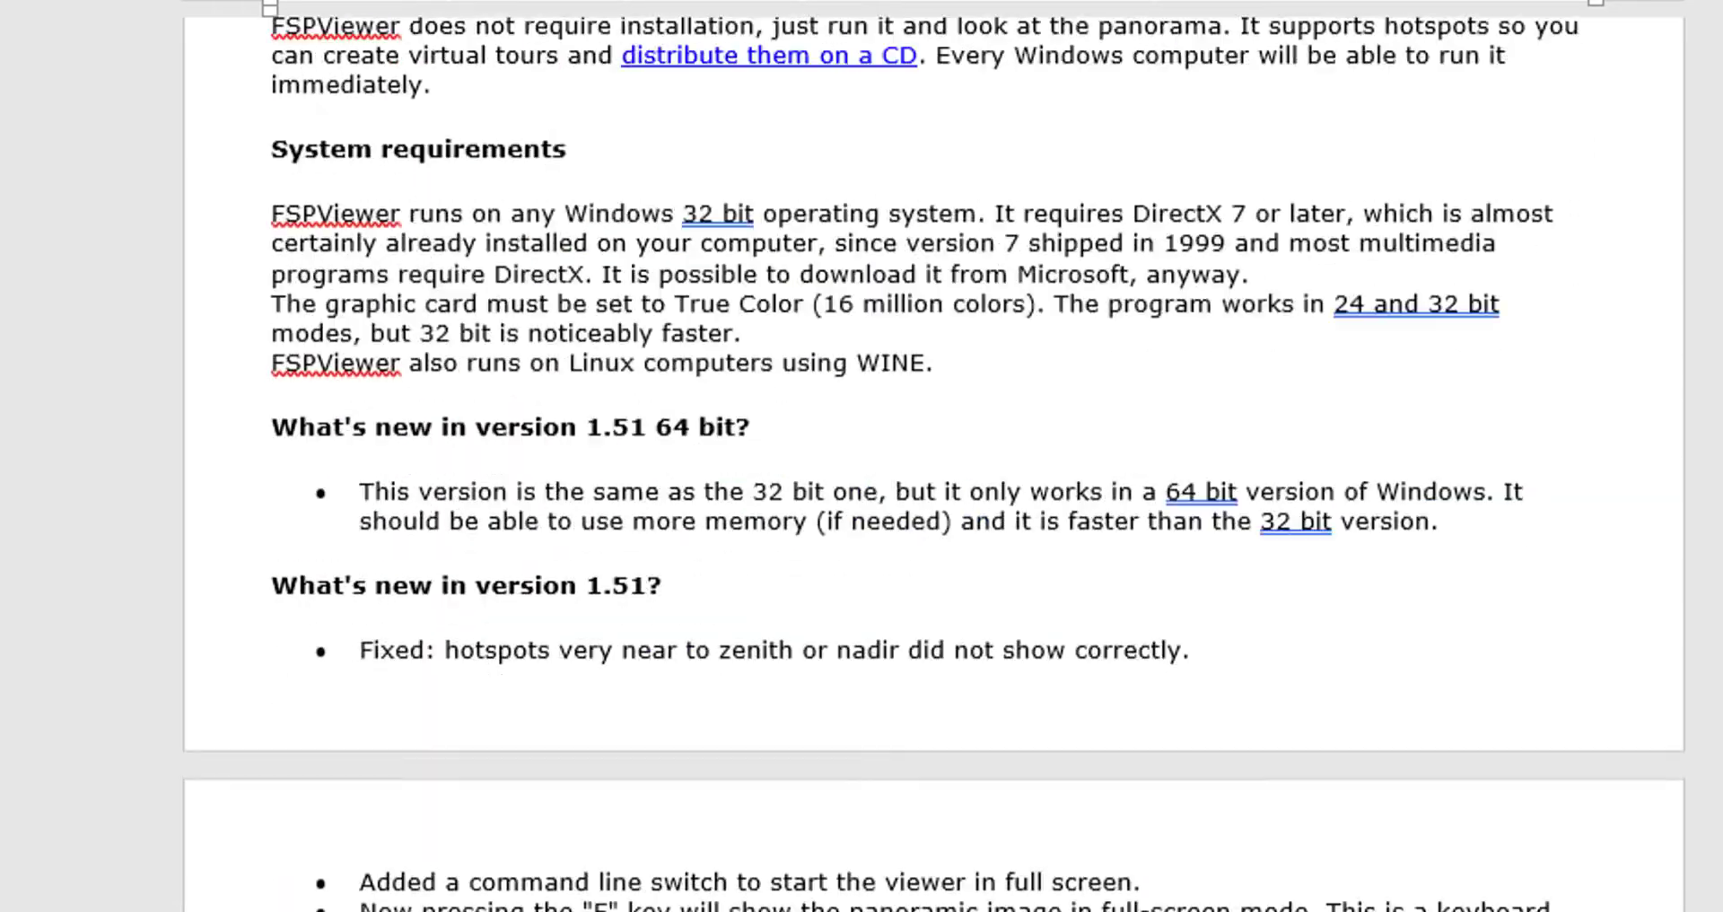
scroll(933, 485, "down", 3)
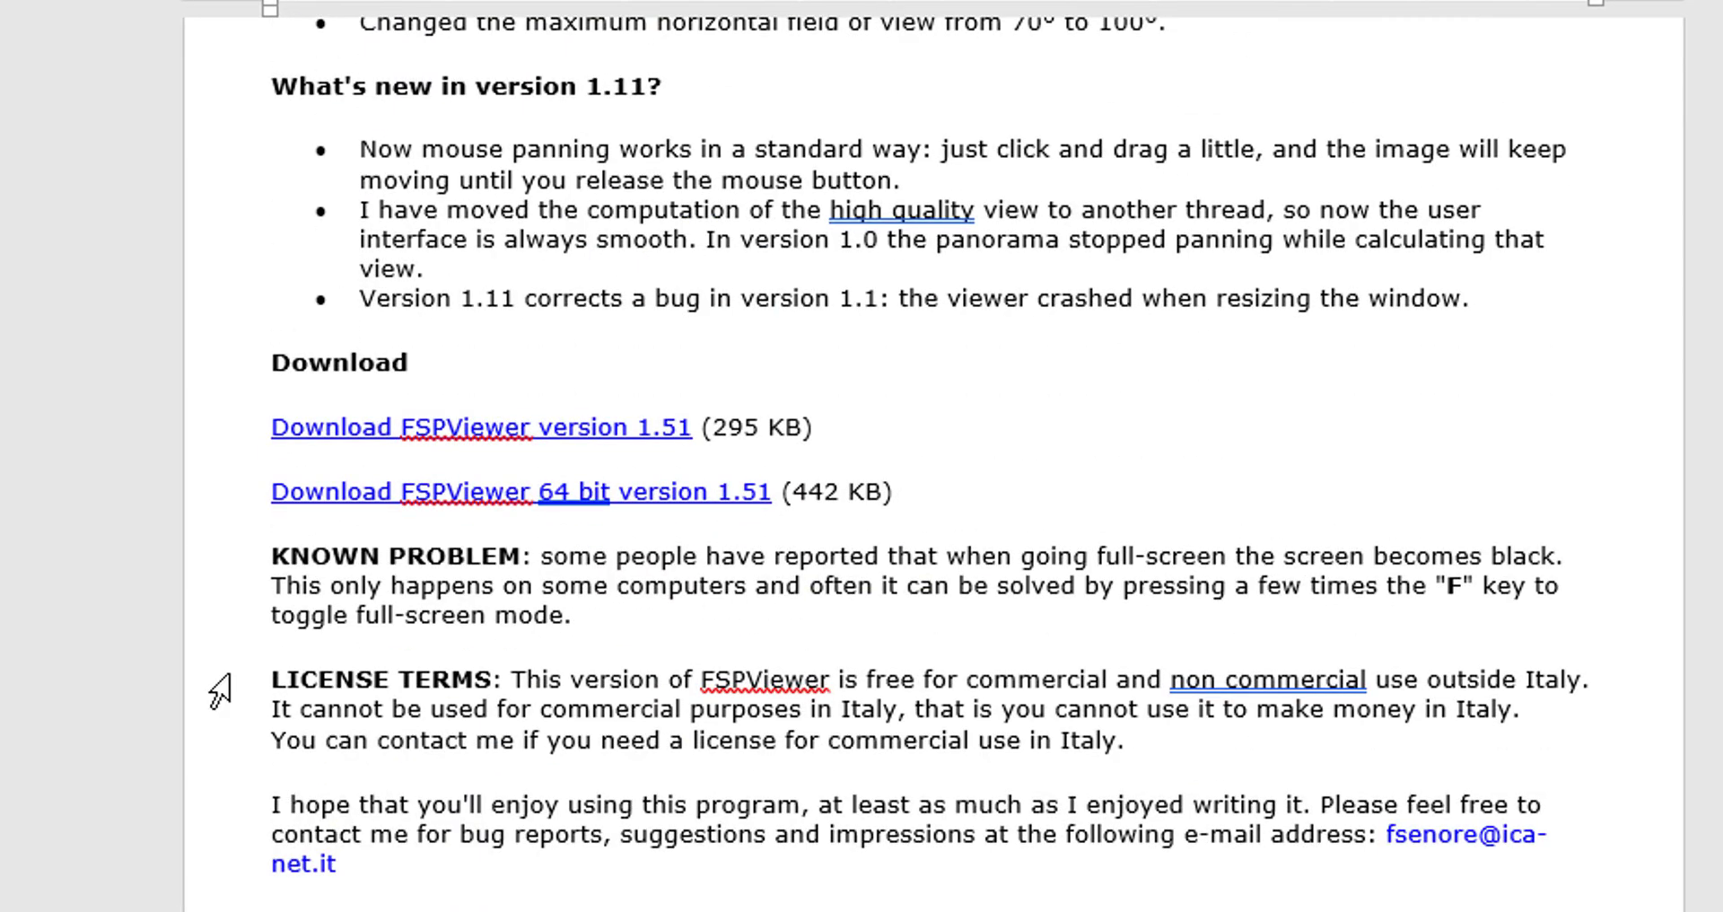
left_click_drag(271, 680, 1133, 760)
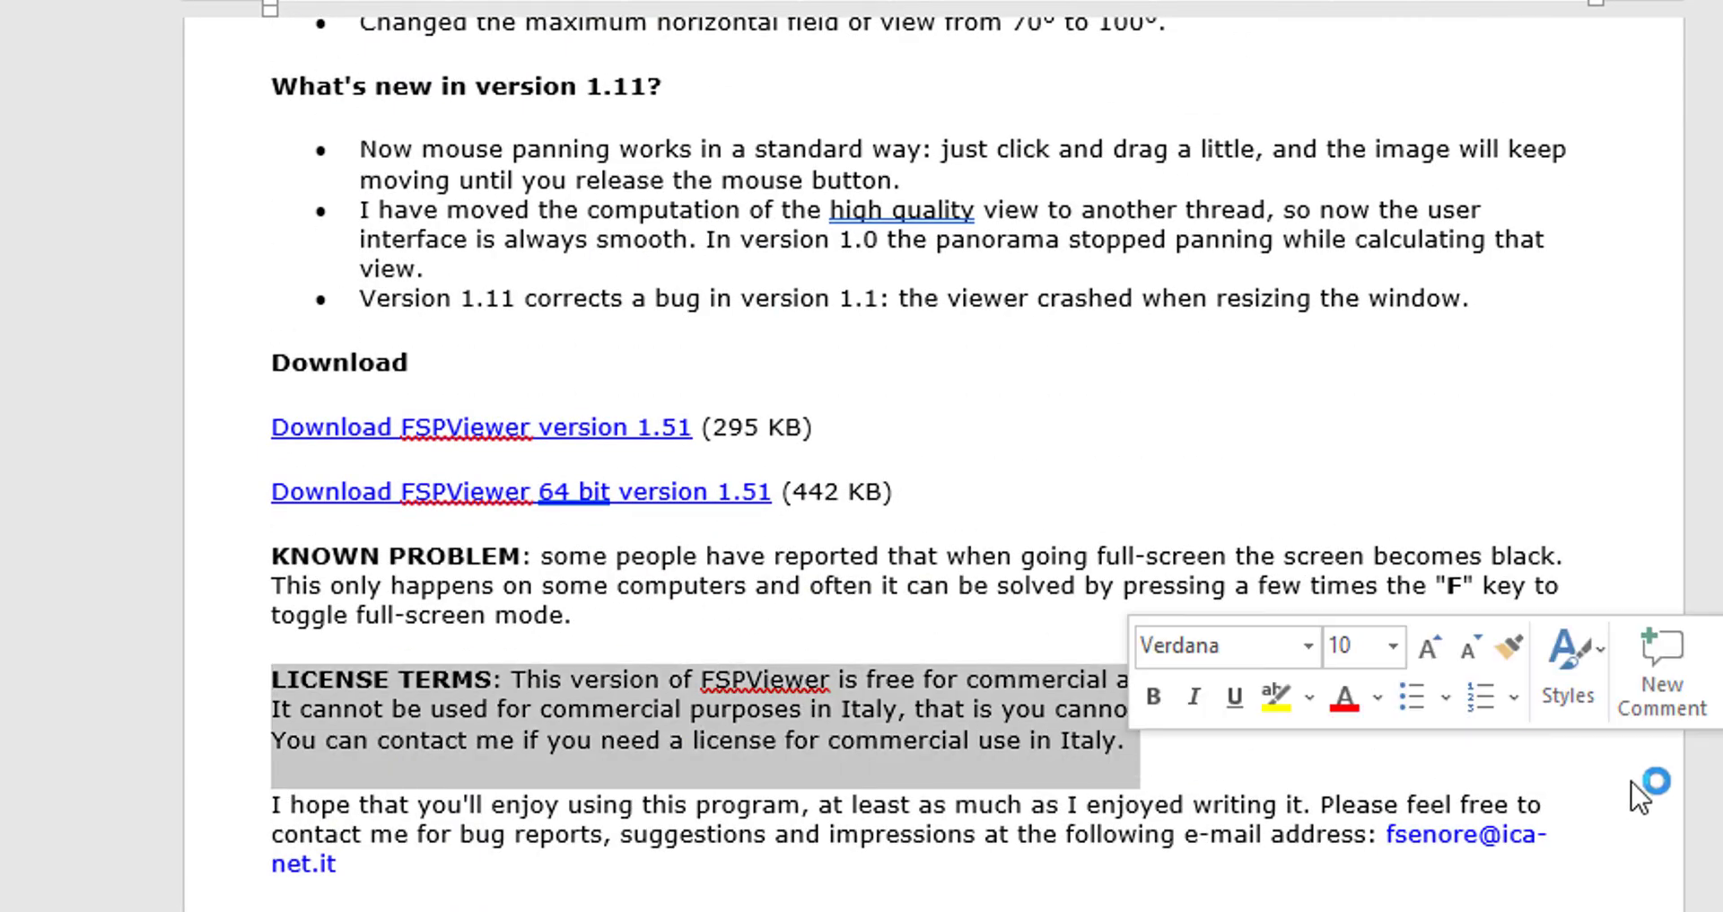
key("ctrl+End")
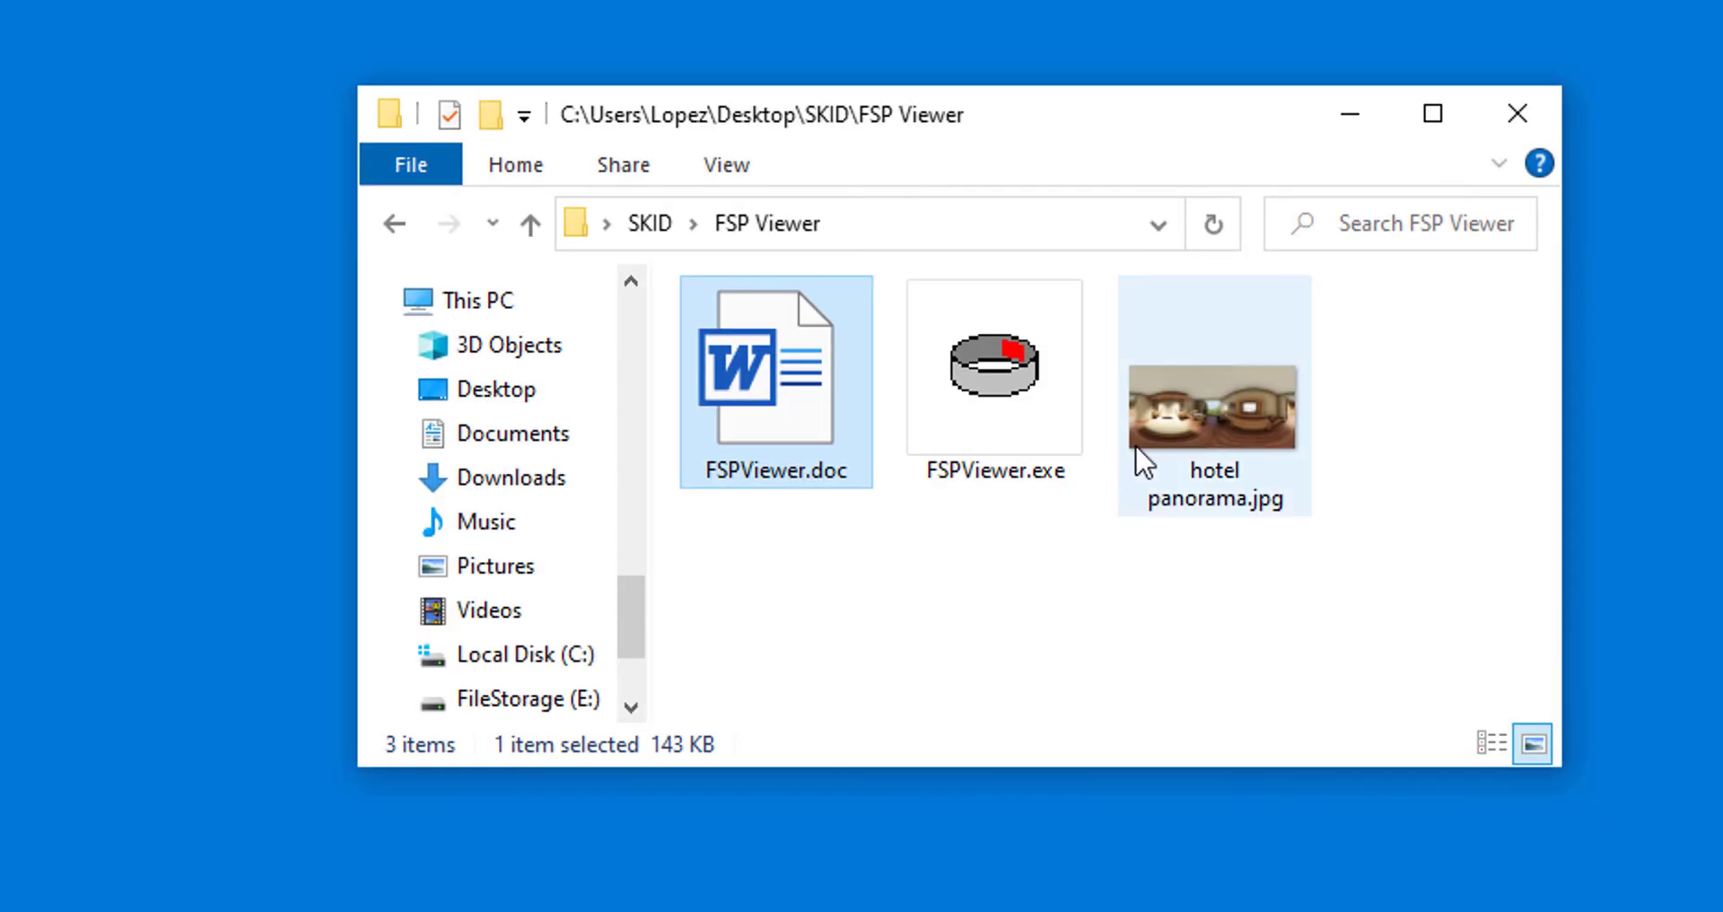
Open hotel panorama.jpg with FSPViewer.exe and adjust the zoom.
left_click_drag(1236, 448, 1004, 376)
scroll(888, 618, "down", 4)
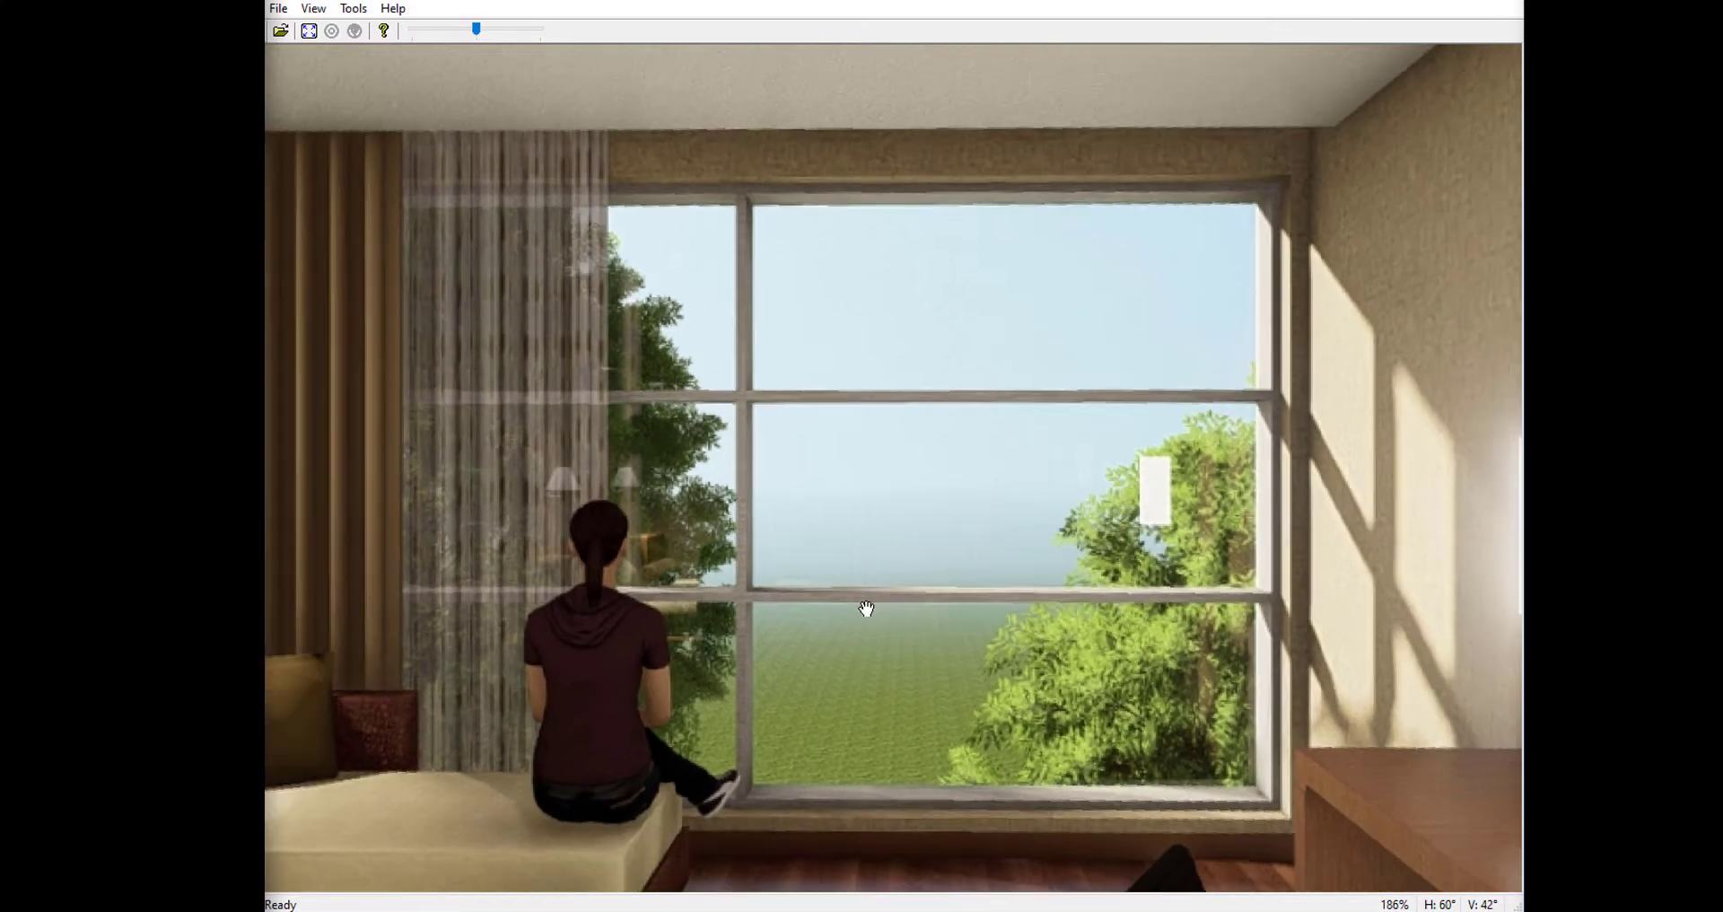
scroll(864, 631, "down", 2)
scroll(867, 631, "up", 3)
scroll(868, 634, "down", 3)
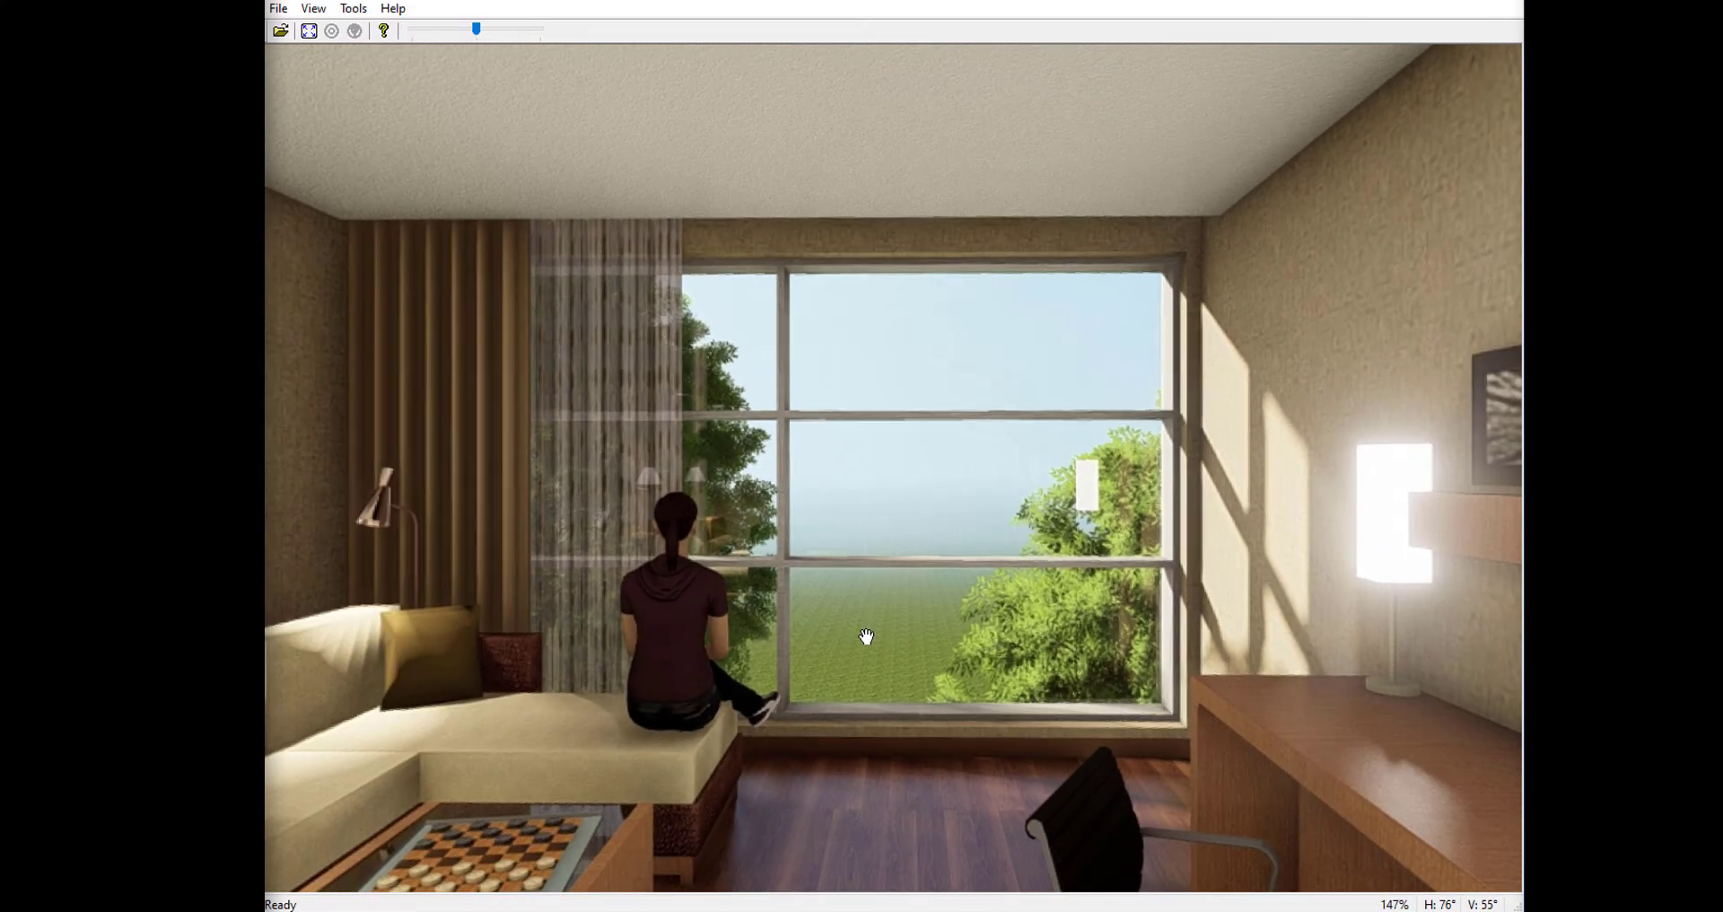
Look around the room: hallway door, mirror, bed, sofa, wardrobe and TV wall.
left_click_drag(917, 592, 903, 544)
scroll(779, 578, "down", 5)
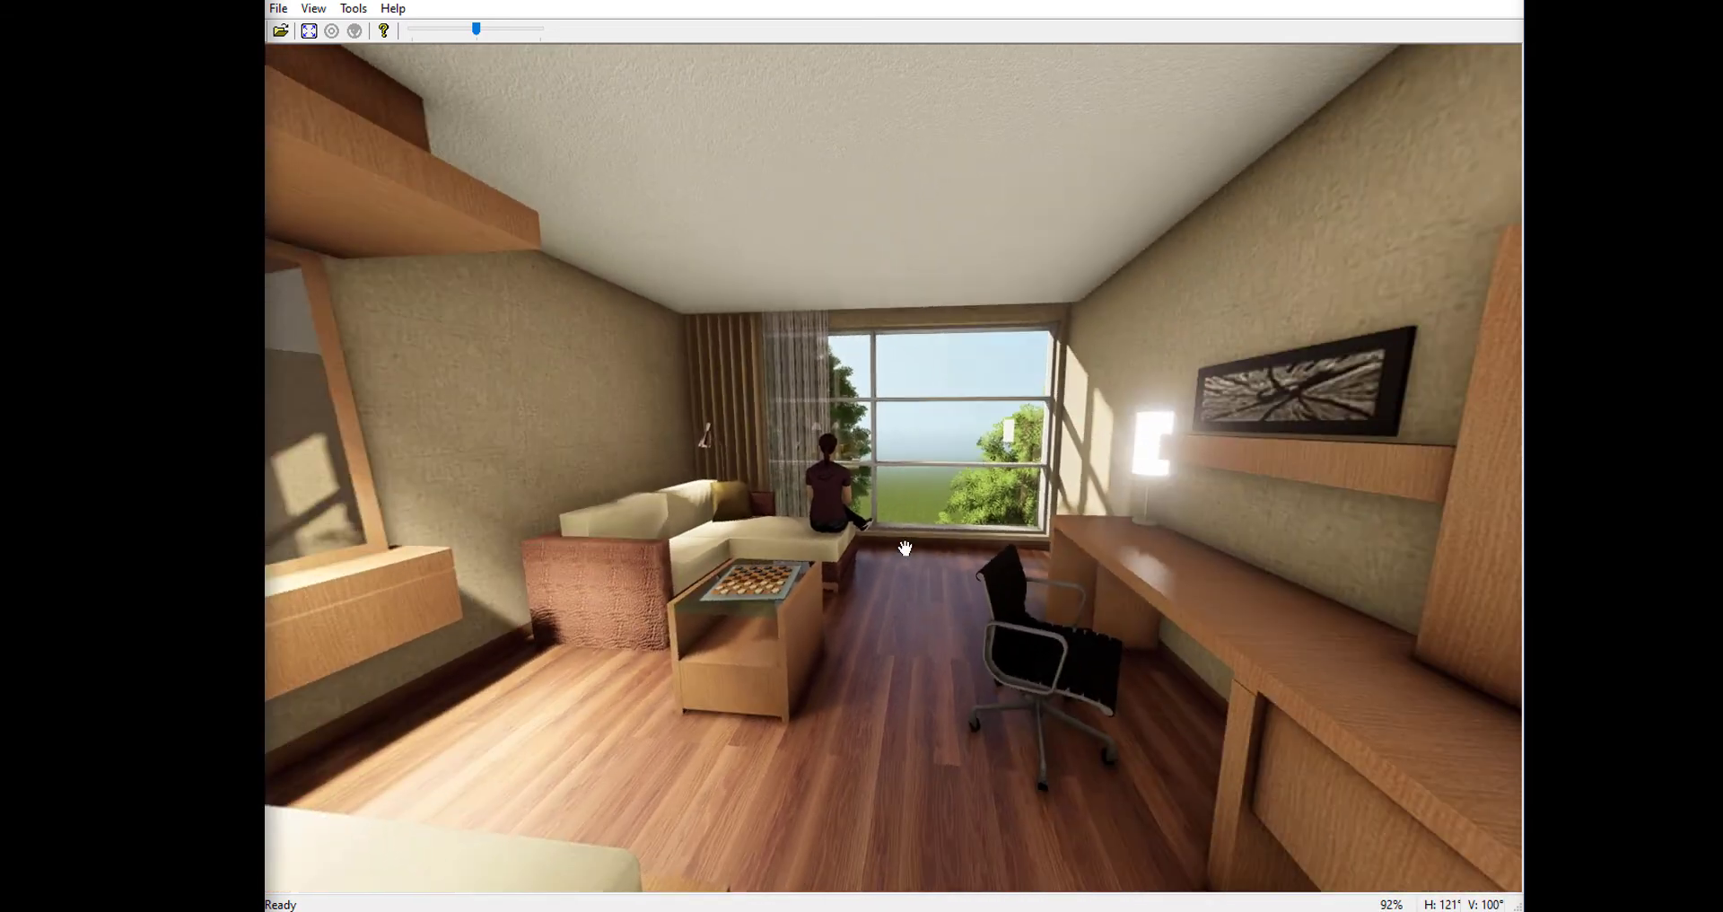
scroll(903, 544, "up", 1)
scroll(902, 543, "up", 1)
scroll(900, 556, "up", 1)
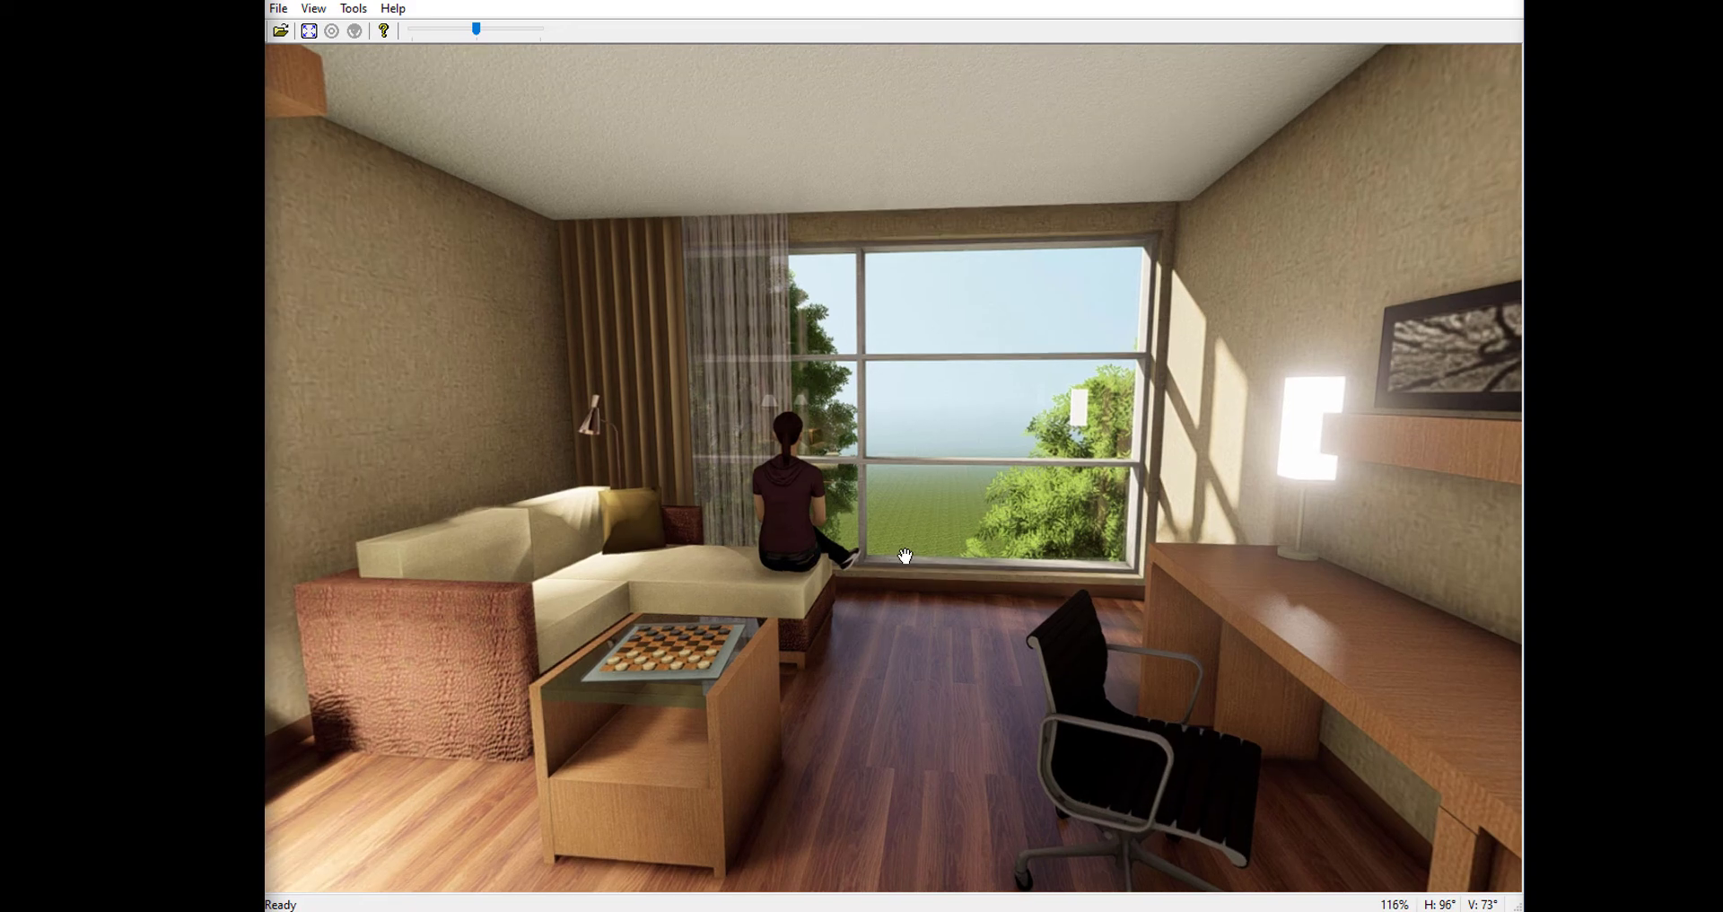
left_click_drag(912, 562, 731, 510)
left_click_drag(702, 578, 784, 631)
left_click_drag(806, 690, 764, 670)
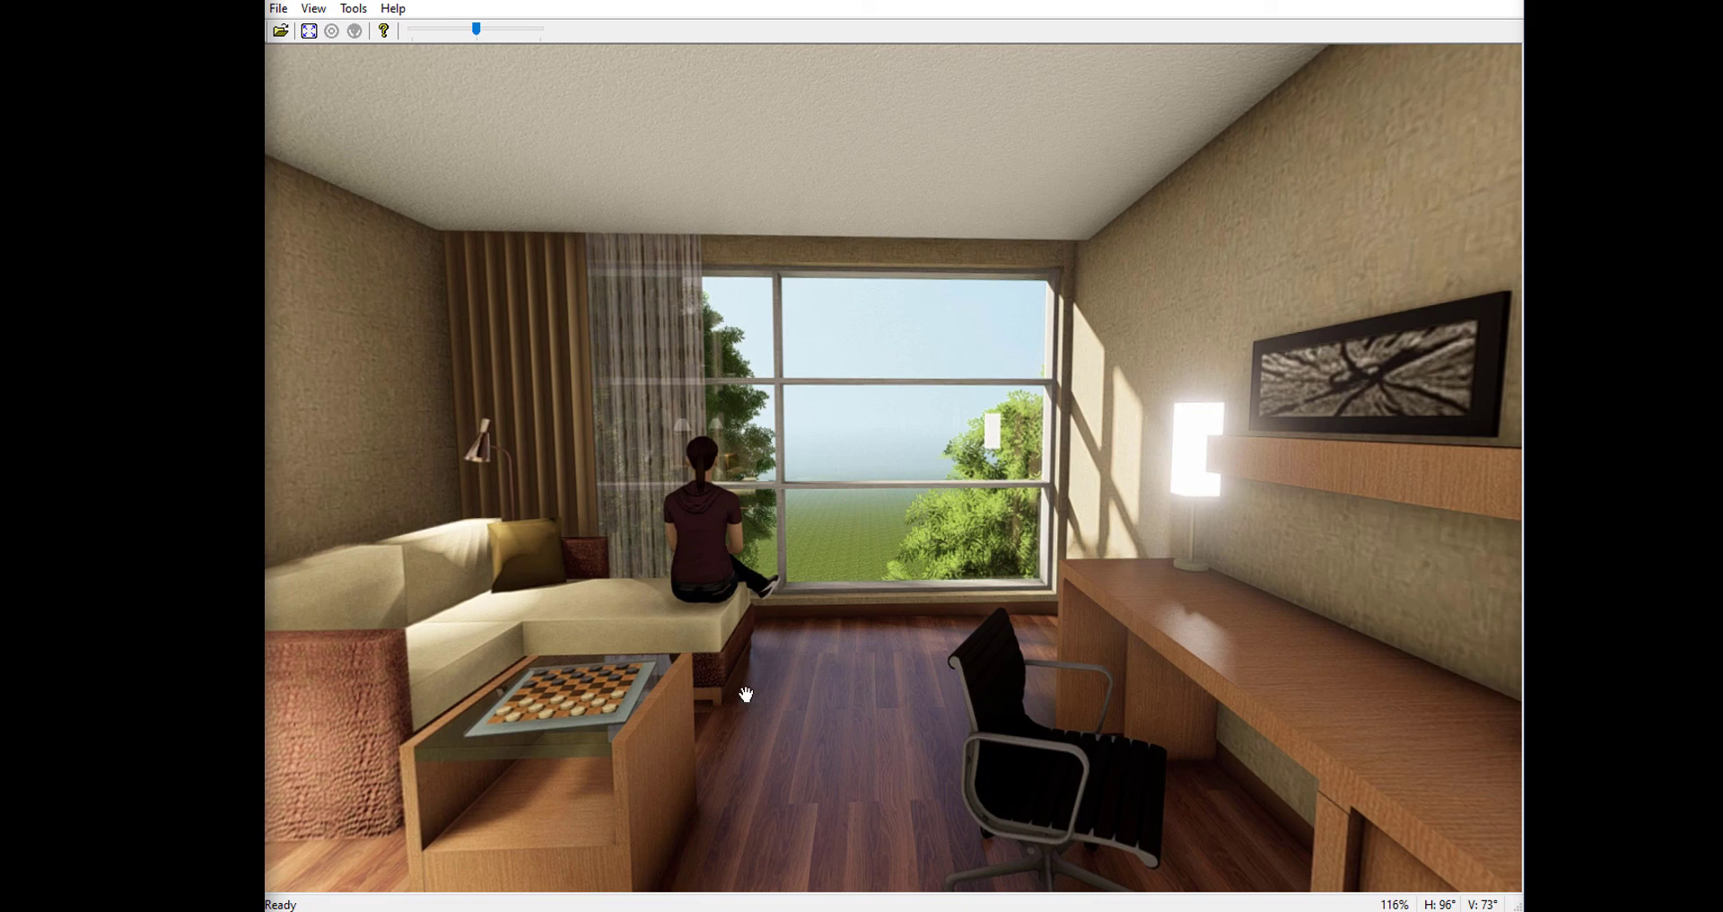